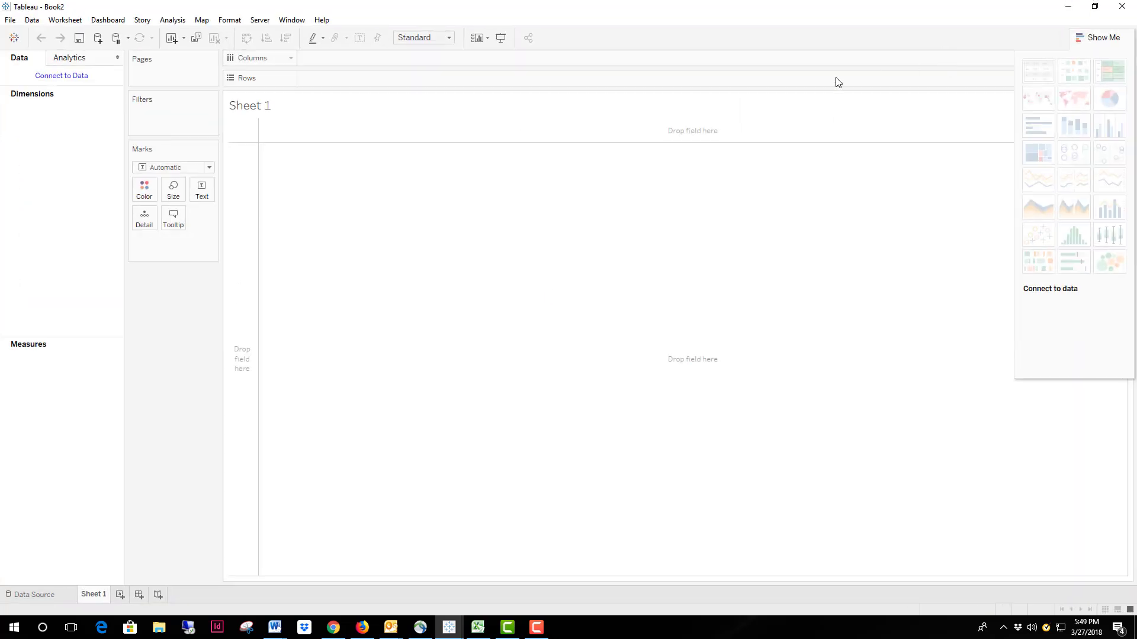
- Connect to the Excel workbook "#BestBurger data tables and data for students to use w lab edits and vlookup completed lab messing around" and add its Data sheet
{"action": "left_click", "coordinate": [33, 22]}
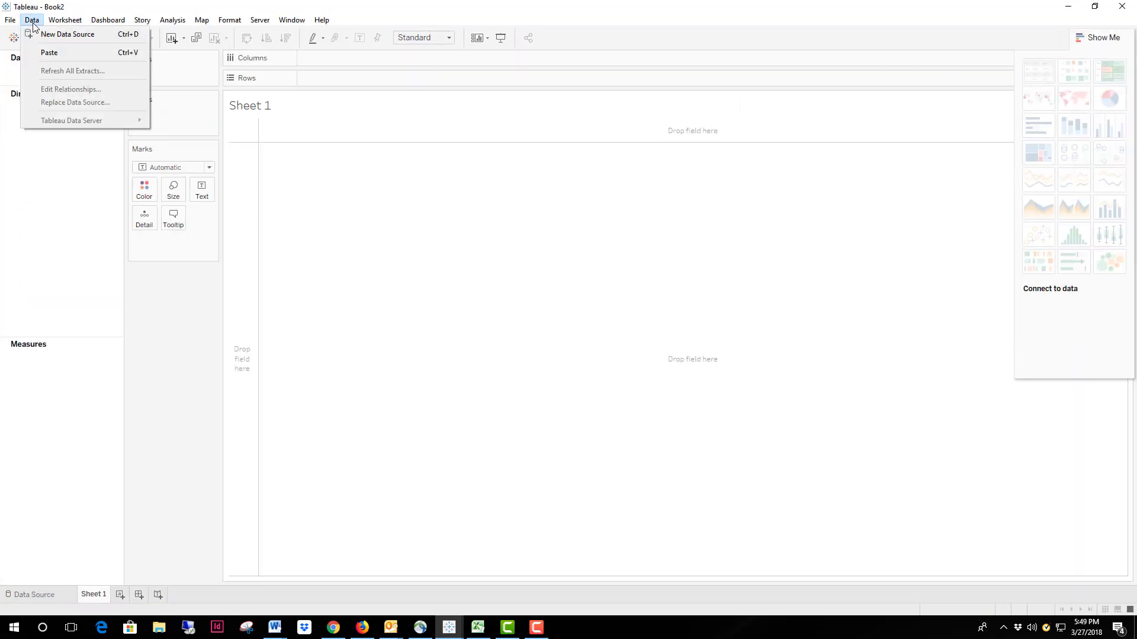
{"action": "left_click", "coordinate": [51, 36]}
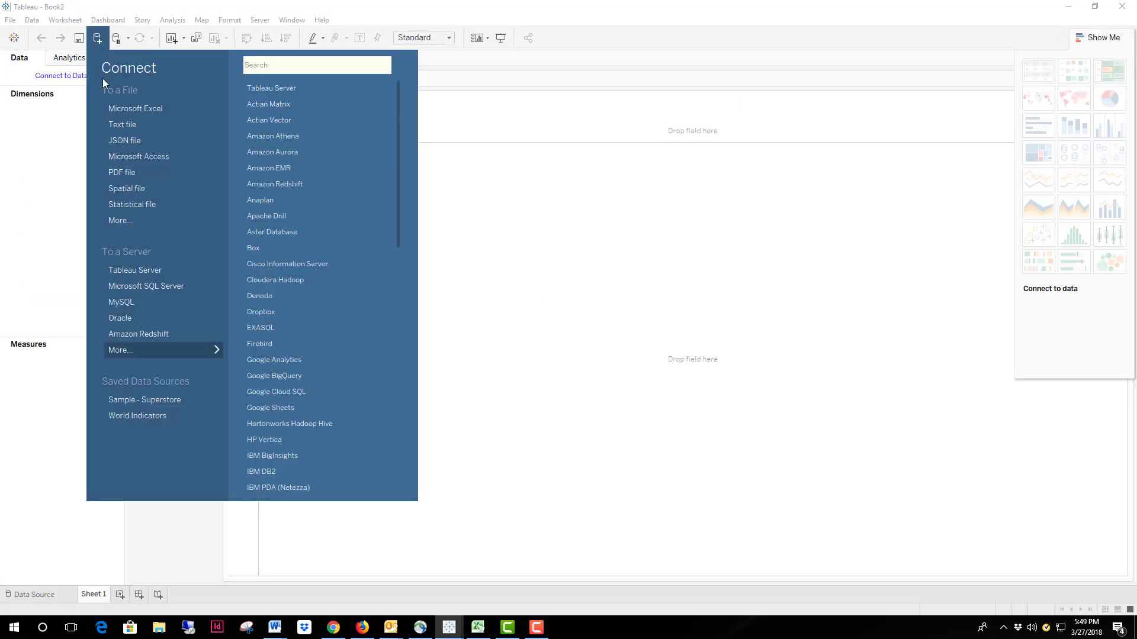
{"action": "left_click", "coordinate": [148, 116]}
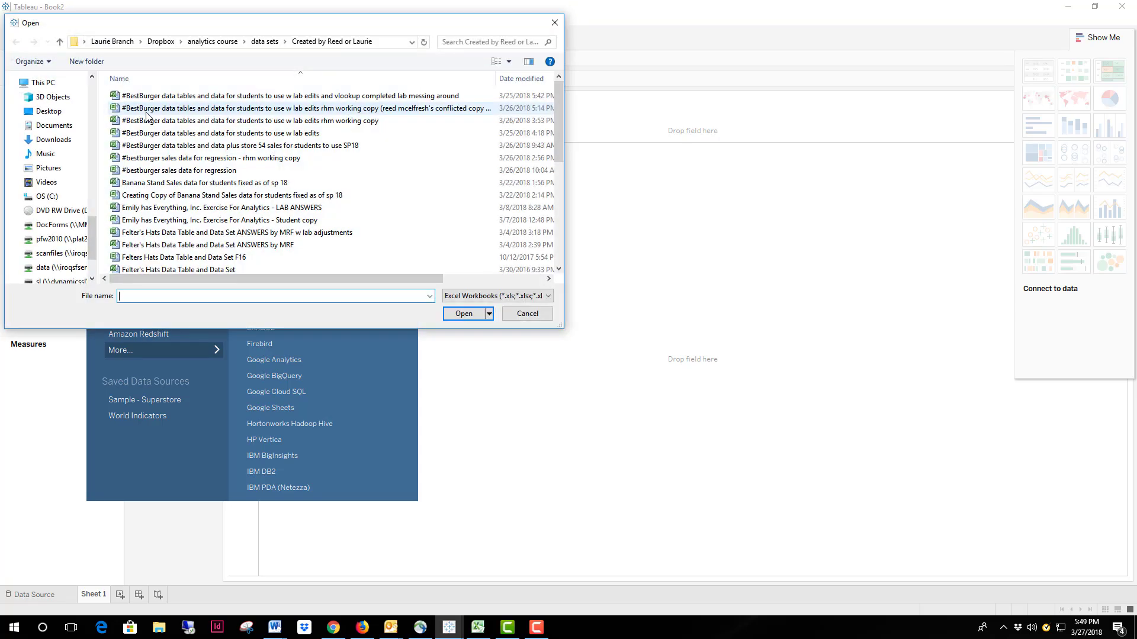
{"action": "left_click", "coordinate": [386, 97]}
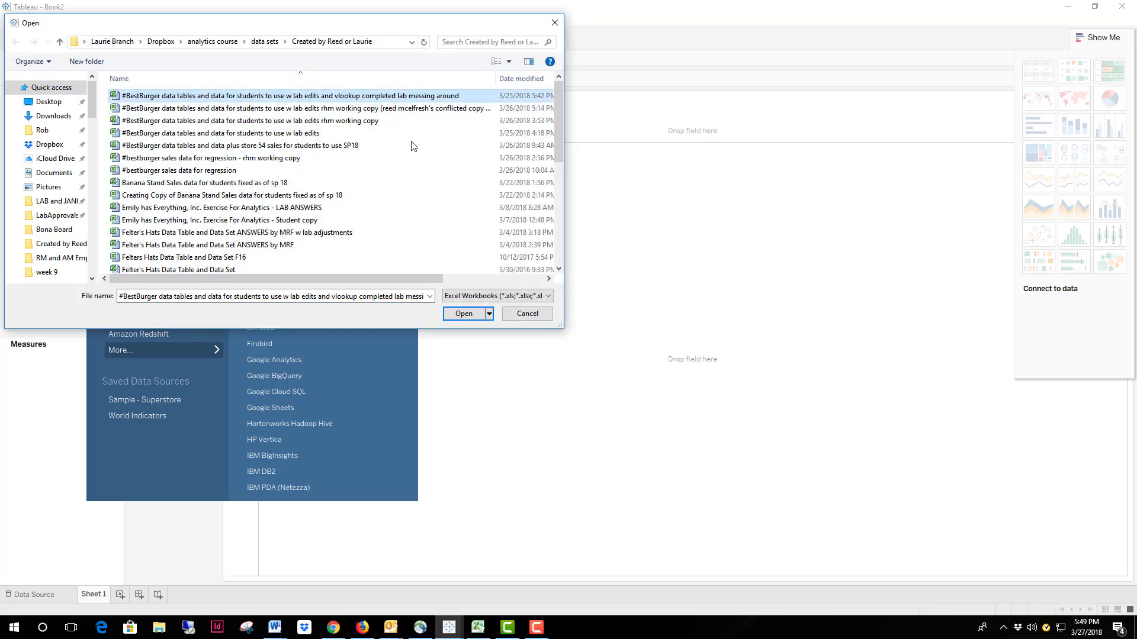
{"action": "left_click", "coordinate": [465, 314]}
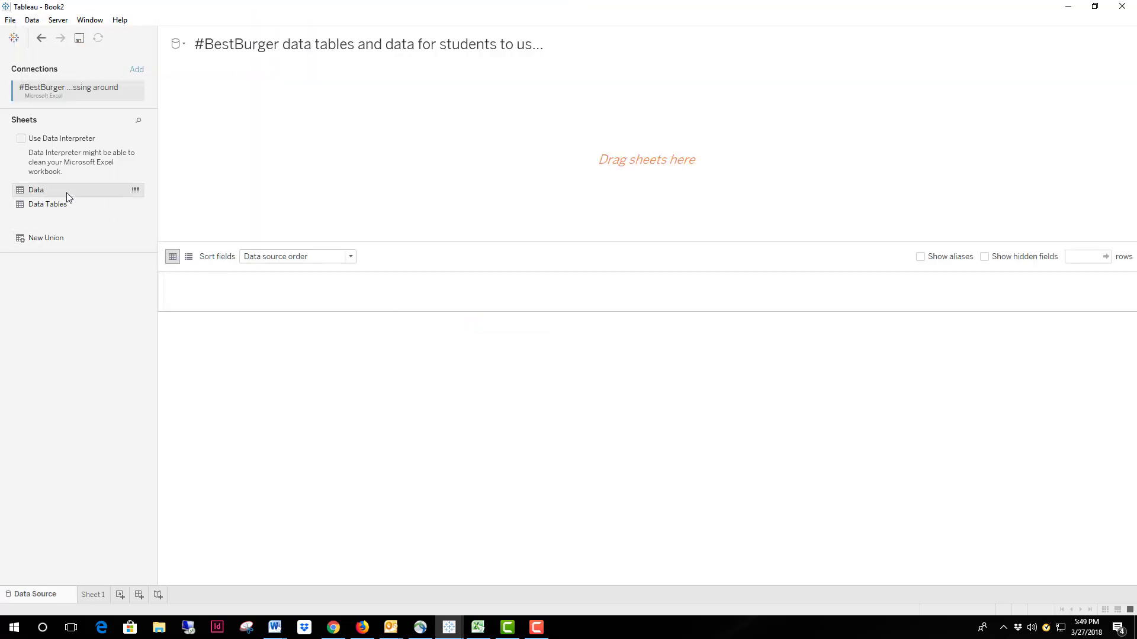
{"action": "left_click_drag", "start_coordinate": [66, 193], "coordinate": [407, 175]}
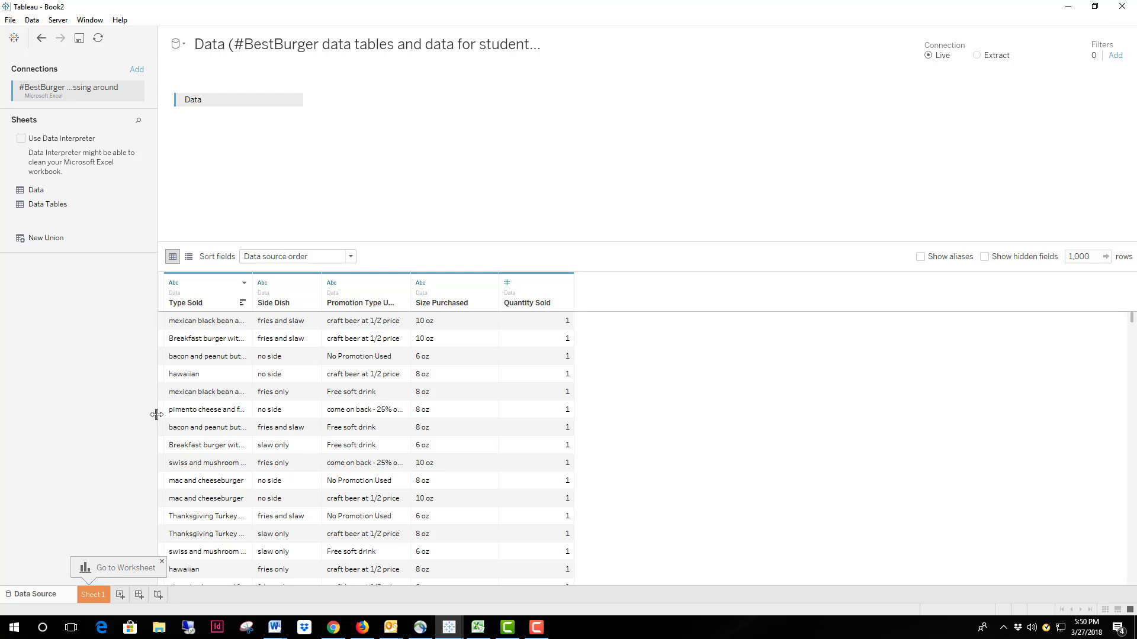
- On Sheet 1, build a vertical bar chart of Quantity Sold by Size Purchased, with each bar labelled by its quantity
{"action": "left_click", "coordinate": [97, 594]}
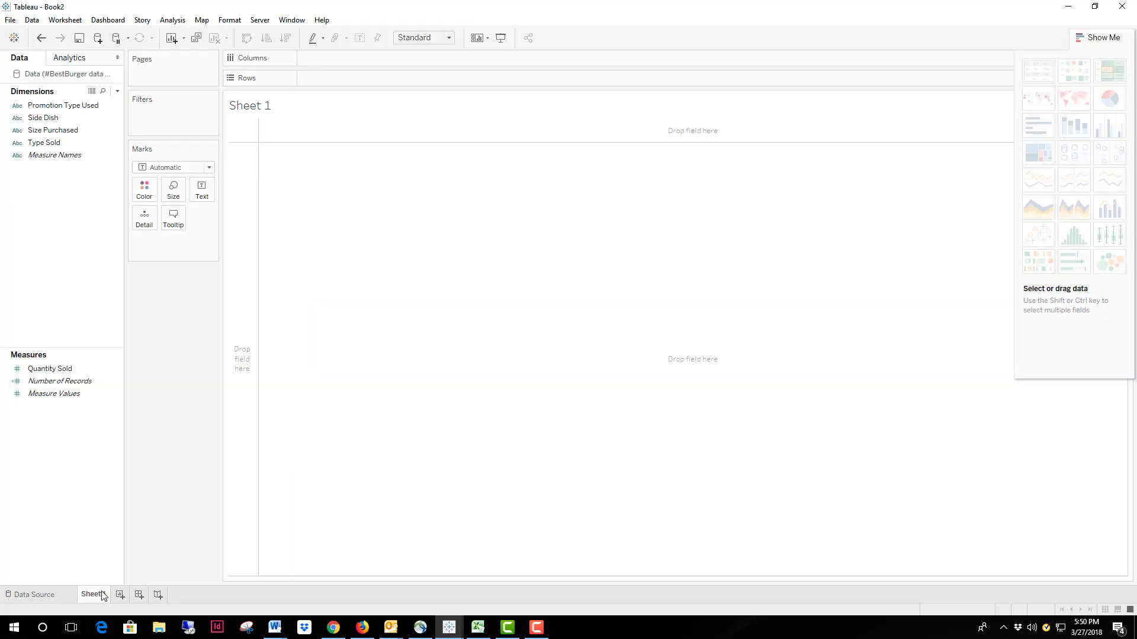
{"action": "left_click_drag", "start_coordinate": [53, 129], "coordinate": [336, 80]}
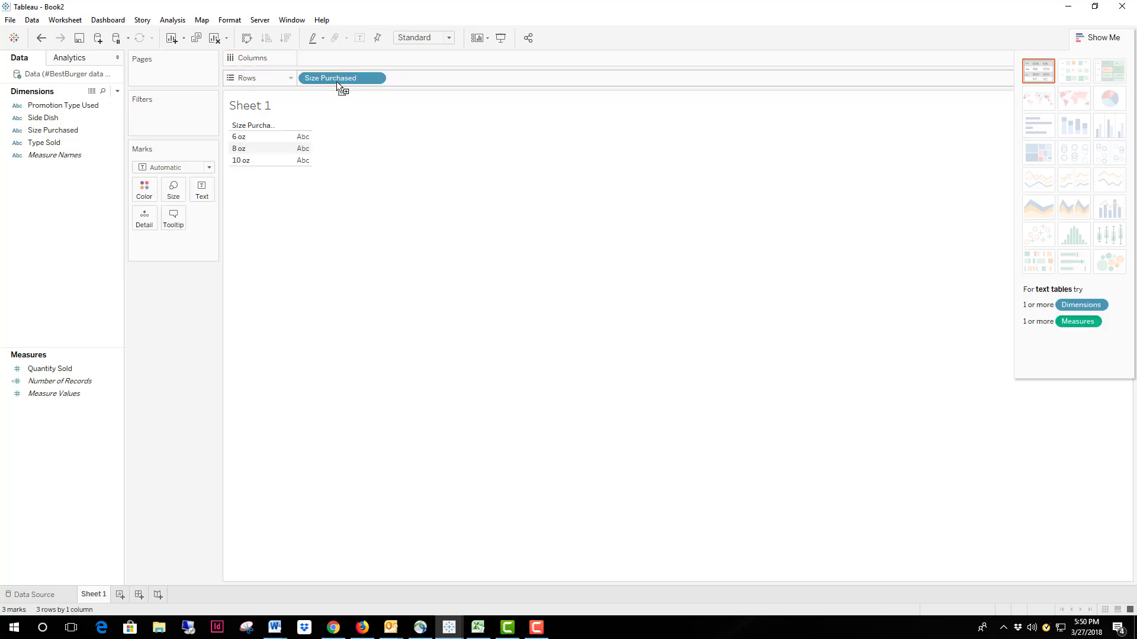
{"action": "left_click", "coordinate": [35, 369]}
{"action": "left_click_drag", "start_coordinate": [35, 369], "coordinate": [331, 59]}
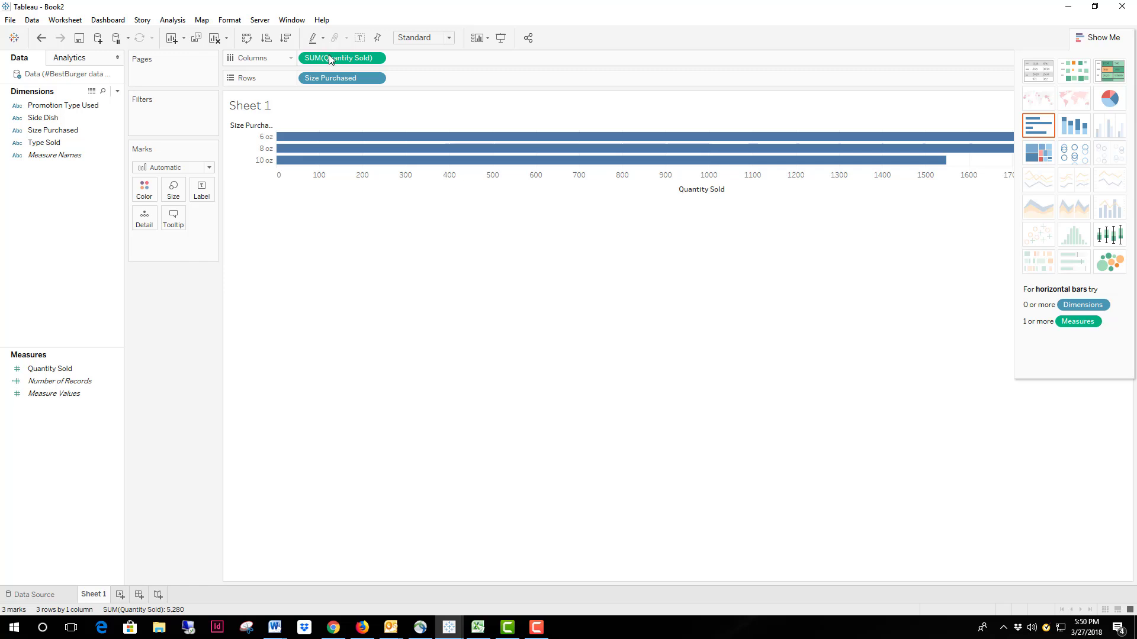
{"action": "left_click", "coordinate": [245, 41]}
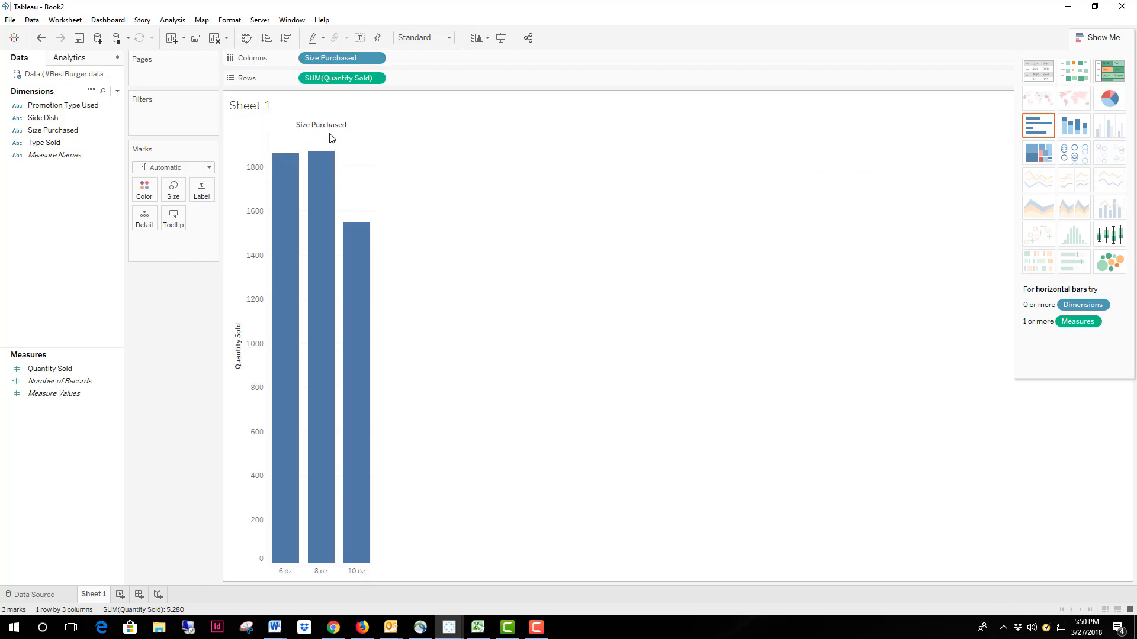
{"action": "mouse_move", "coordinate": [305, 170]}
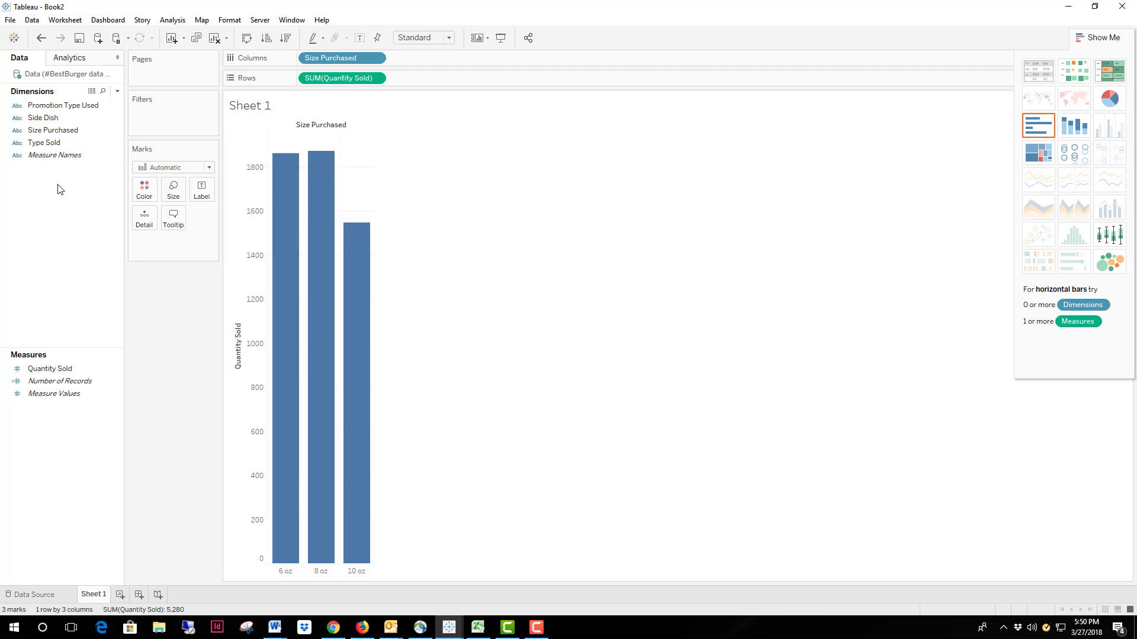
{"action": "left_click_drag", "start_coordinate": [52, 362], "coordinate": [196, 196]}
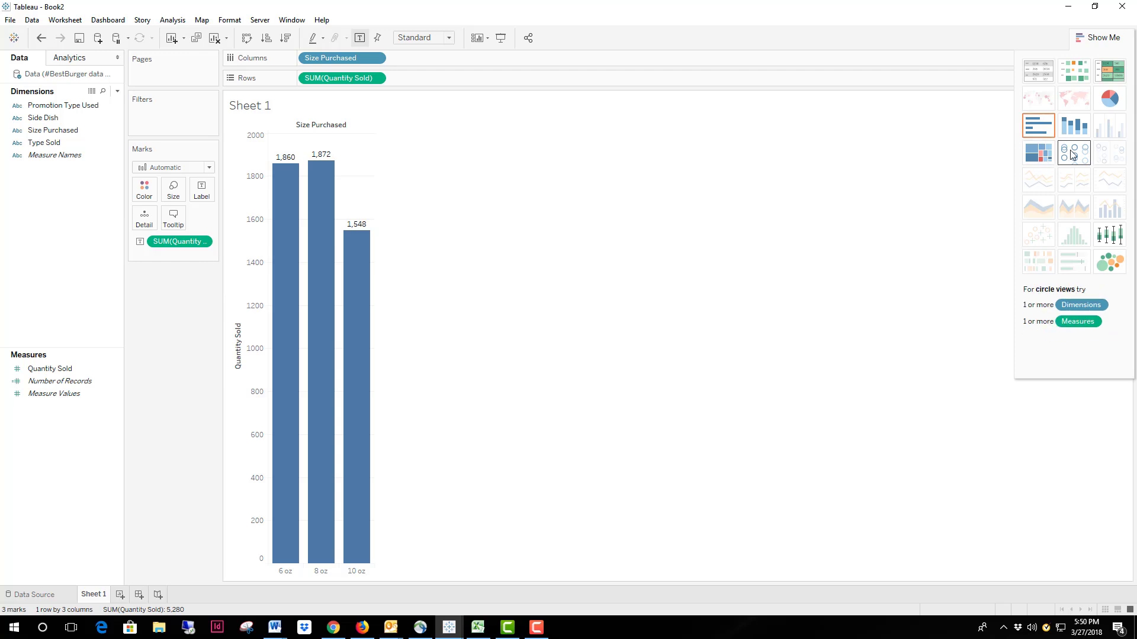
- Try showing the sales by size as stacked bars, circle views, a treemap and a pie chart
{"action": "left_click", "coordinate": [1087, 134]}
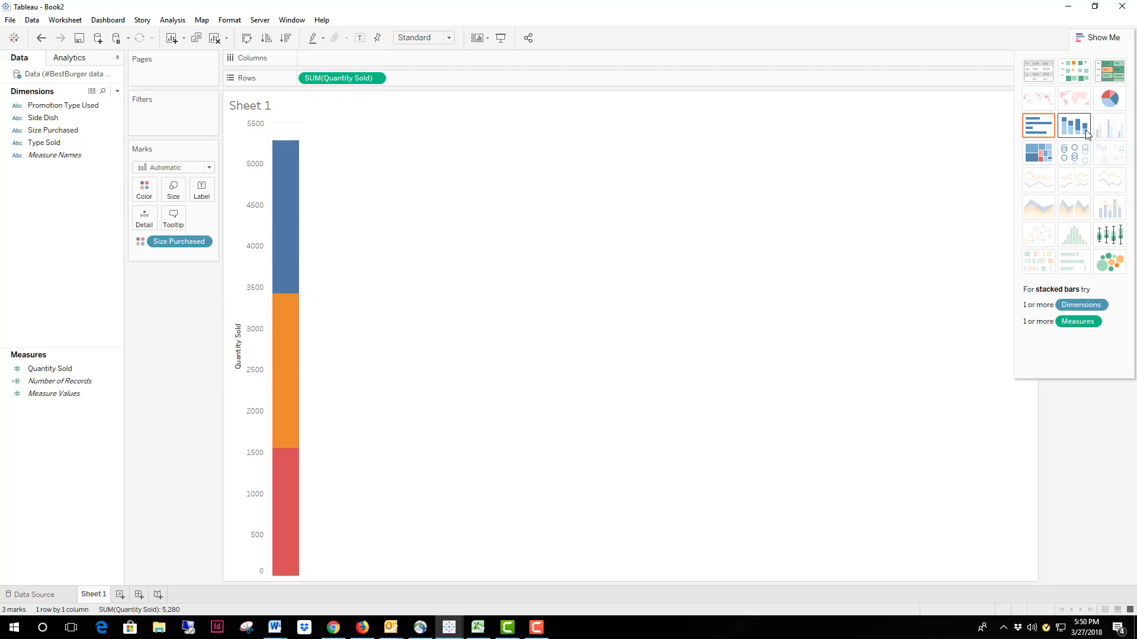
{"action": "left_click", "coordinate": [1074, 157]}
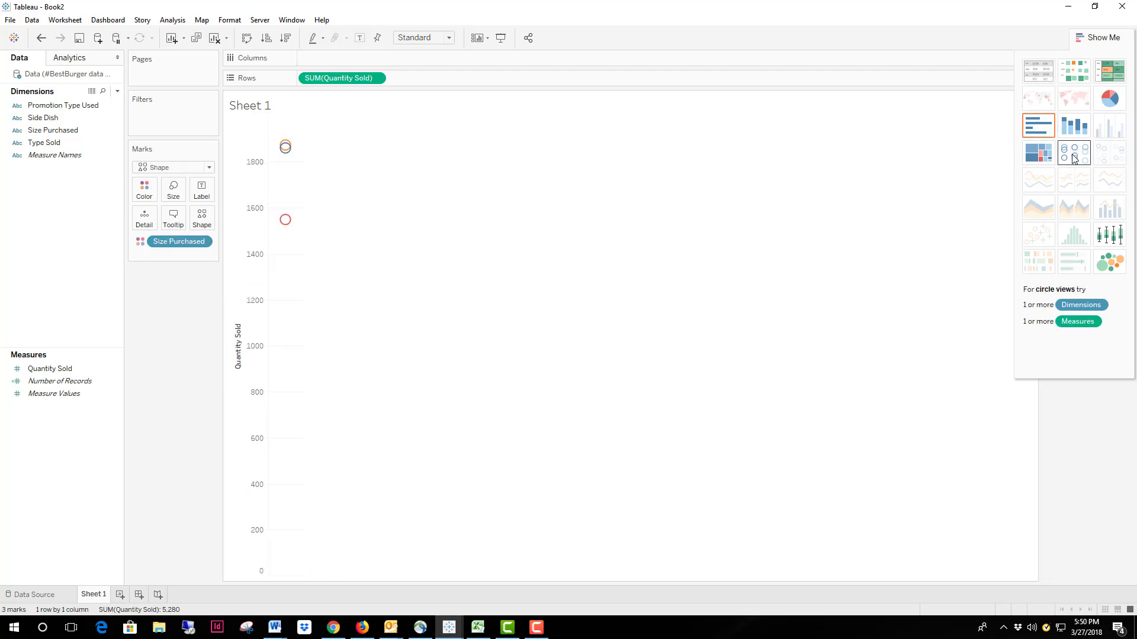
{"action": "left_click", "coordinate": [1042, 158]}
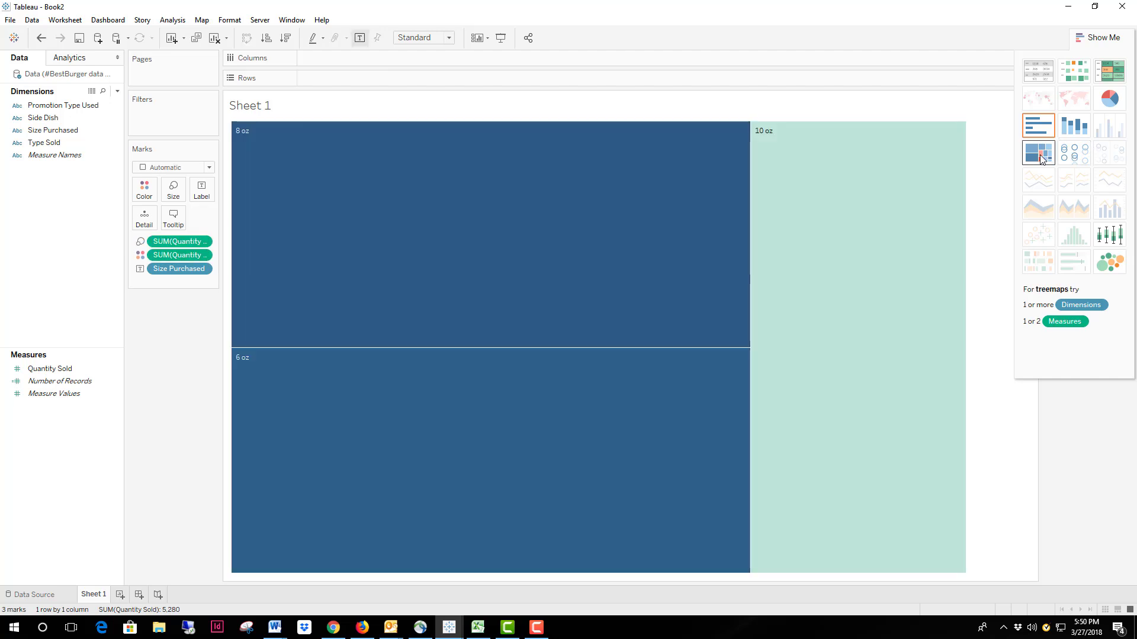
{"action": "left_click", "coordinate": [1108, 109]}
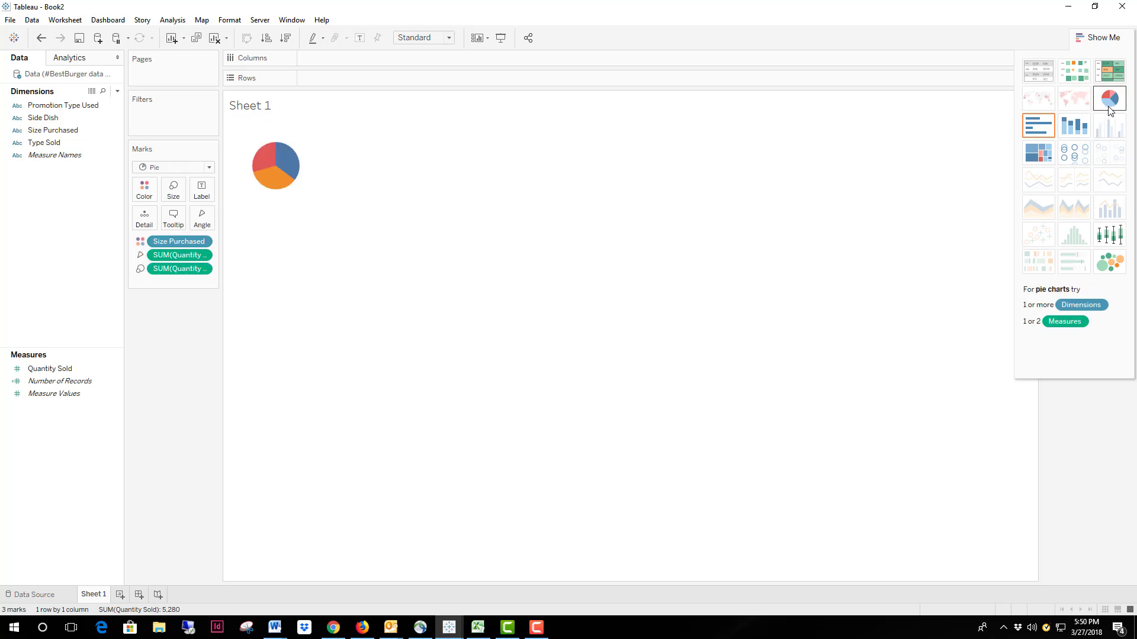
- Change the sales by size chart to packed bubbles and rename Sheet 1 as Overall Sales by Size
{"action": "left_click", "coordinate": [1108, 265]}
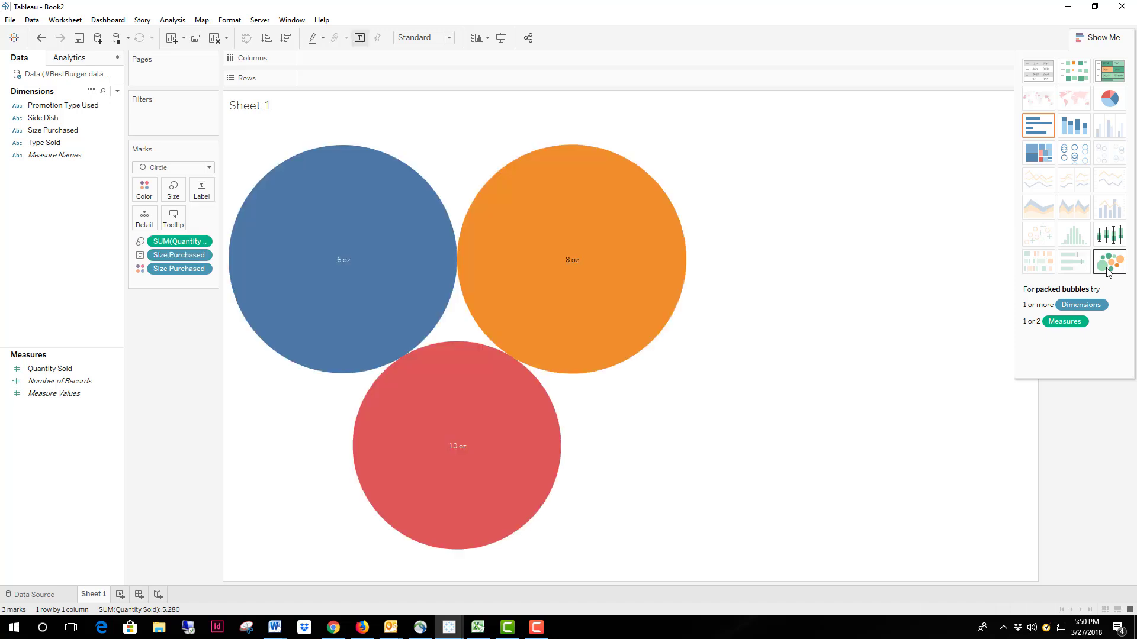
{"action": "double_click", "coordinate": [93, 598]}
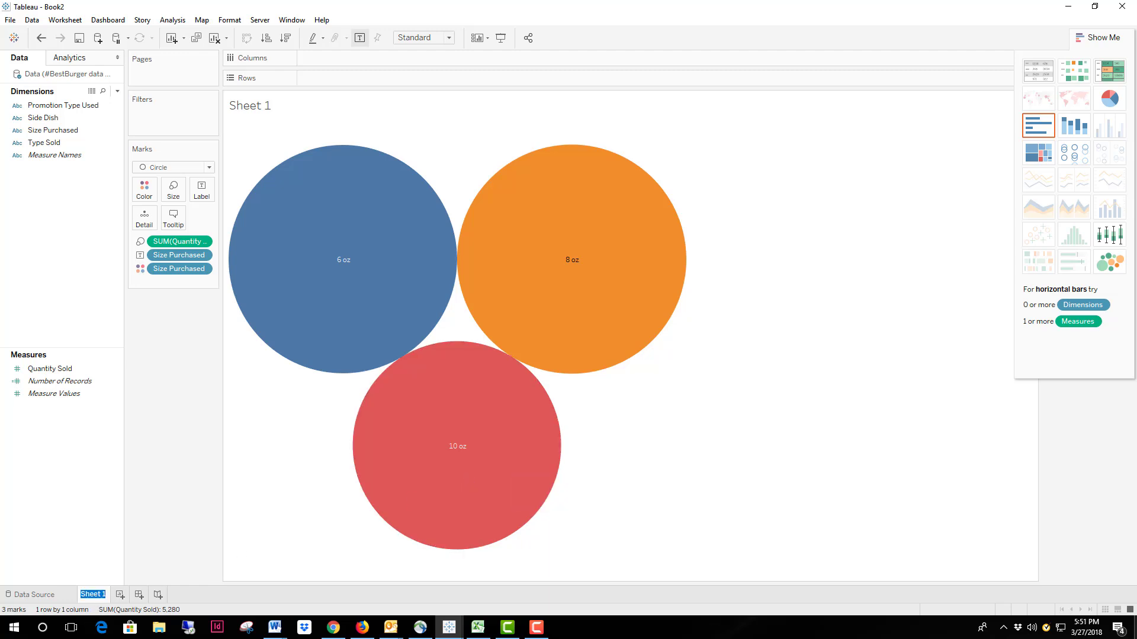
{"action": "left_click", "coordinate": [536, 628]}
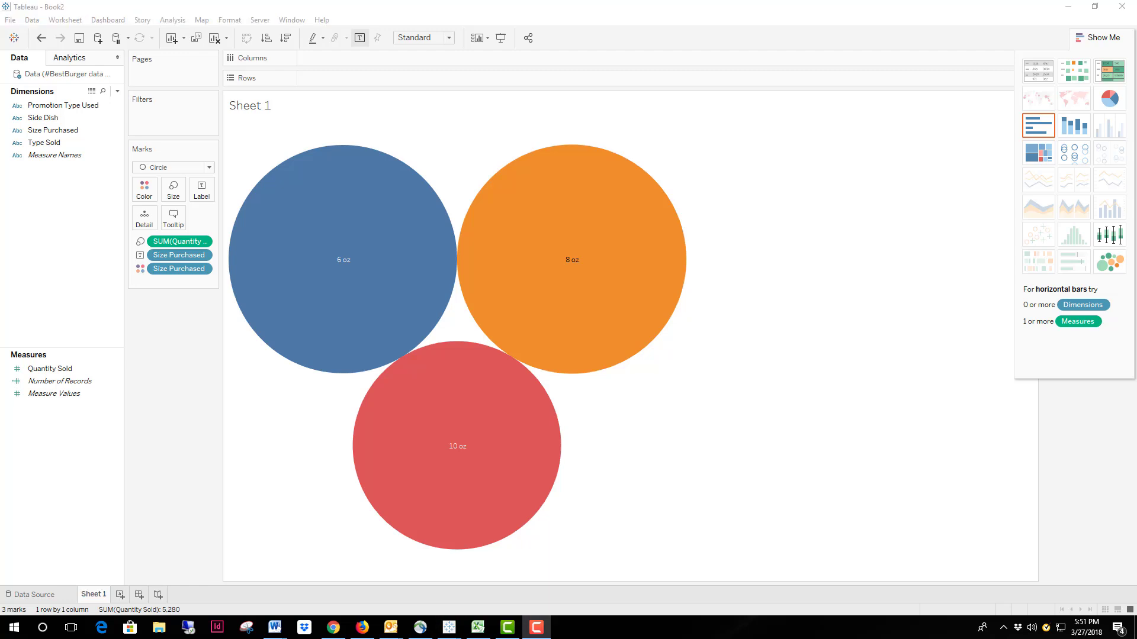
{"action": "double_click", "coordinate": [105, 596]}
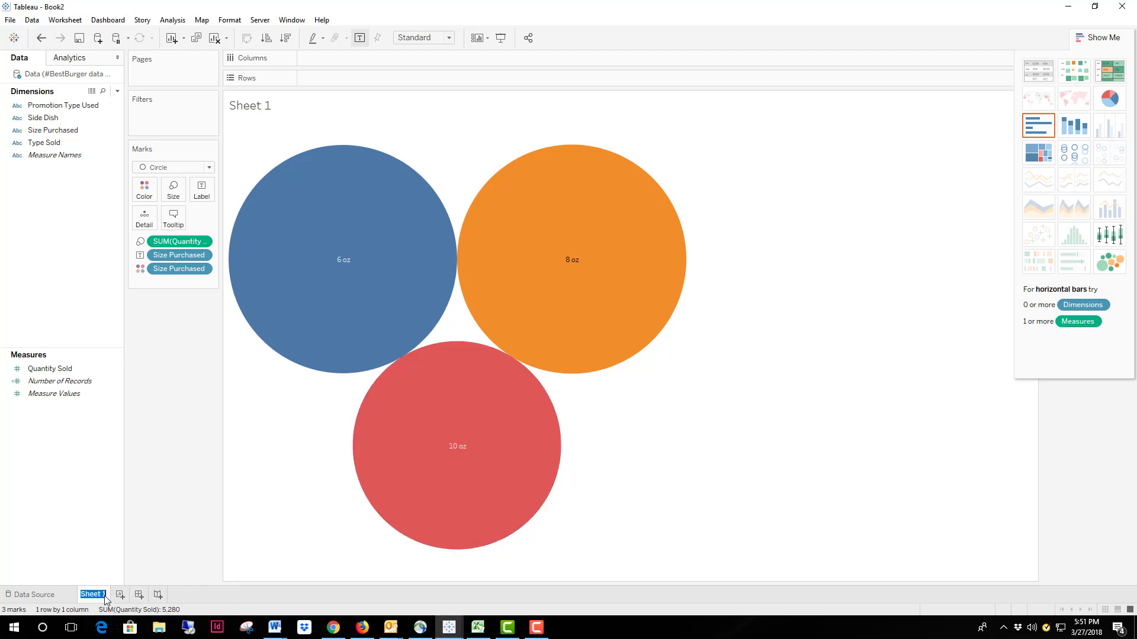
{"action": "type", "text": "Overall Sales by si"}
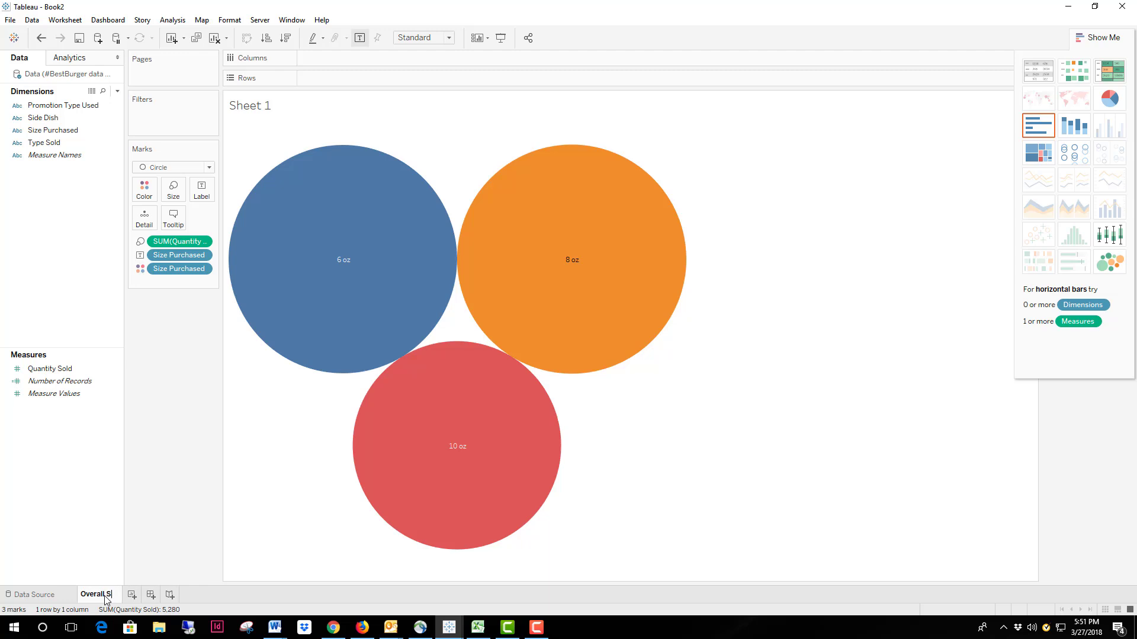
{"action": "key", "text": "BackSpace"}
{"action": "key", "text": "BackSpace"}
{"action": "type", "text": "Size"}
{"action": "key", "text": "Return"}
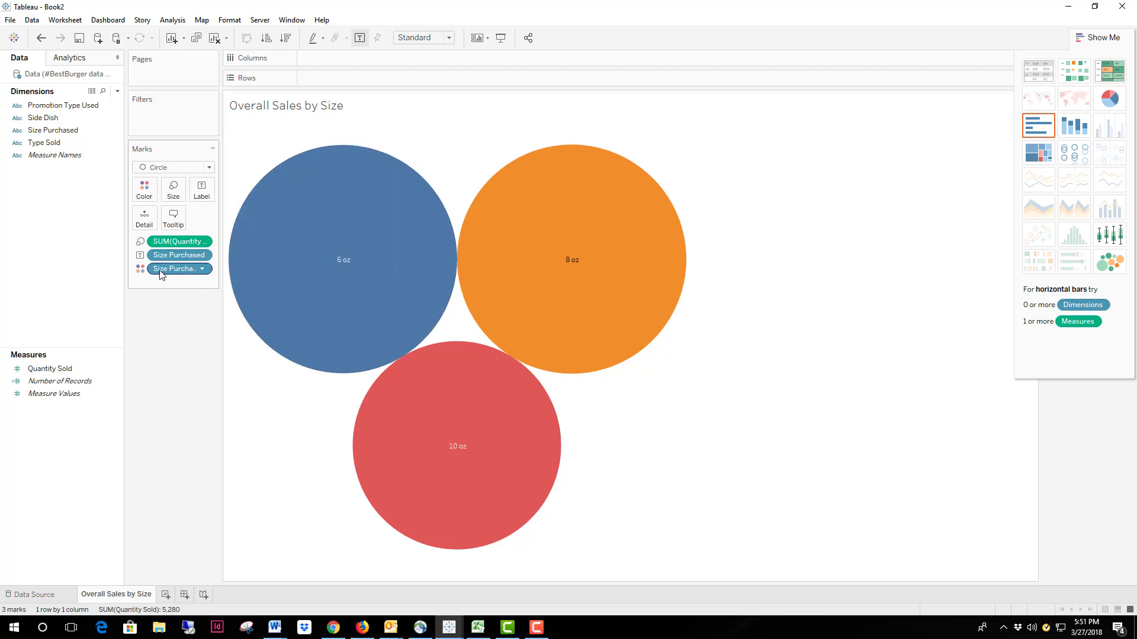
- Add Quantity Sold to the bubble labels in the Overall Sales by Size chart
{"action": "left_click_drag", "start_coordinate": [39, 368], "coordinate": [200, 191]}
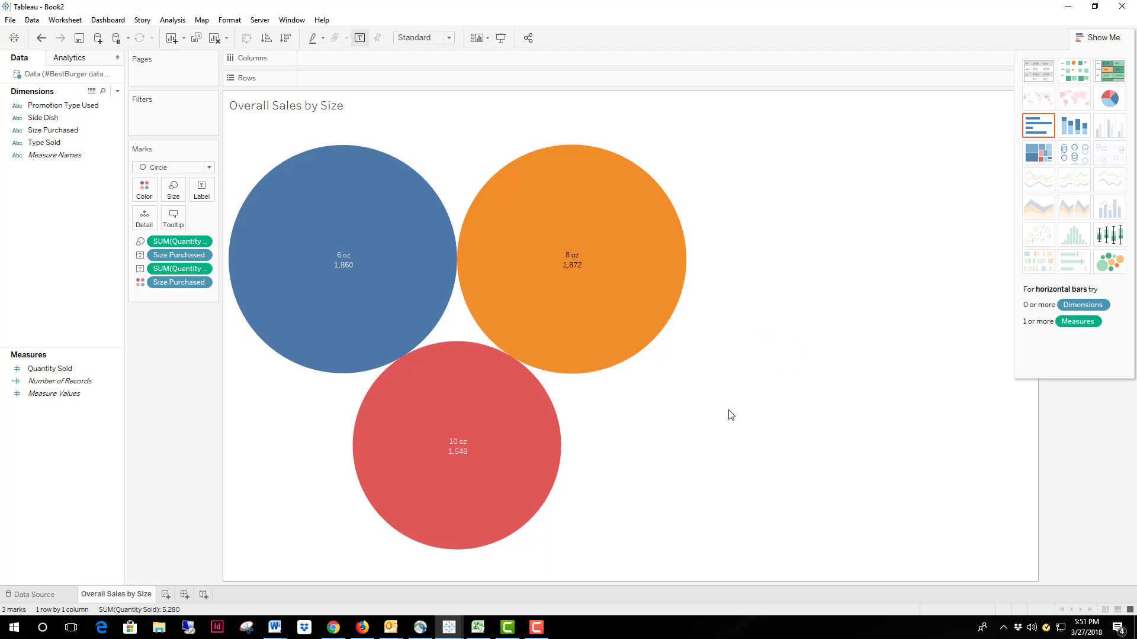
- On a new worksheet, chart Quantity Sold with Size Purchased as rows and Promotion Type Used as columns
{"action": "left_click", "coordinate": [165, 595]}
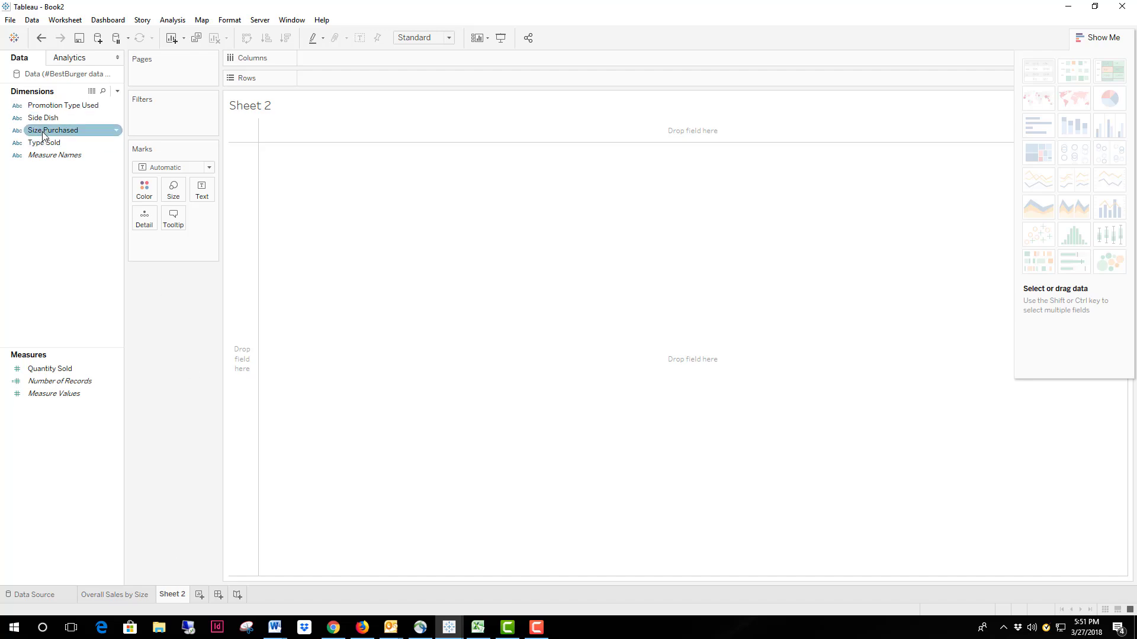
{"action": "left_click_drag", "start_coordinate": [44, 135], "coordinate": [329, 76]}
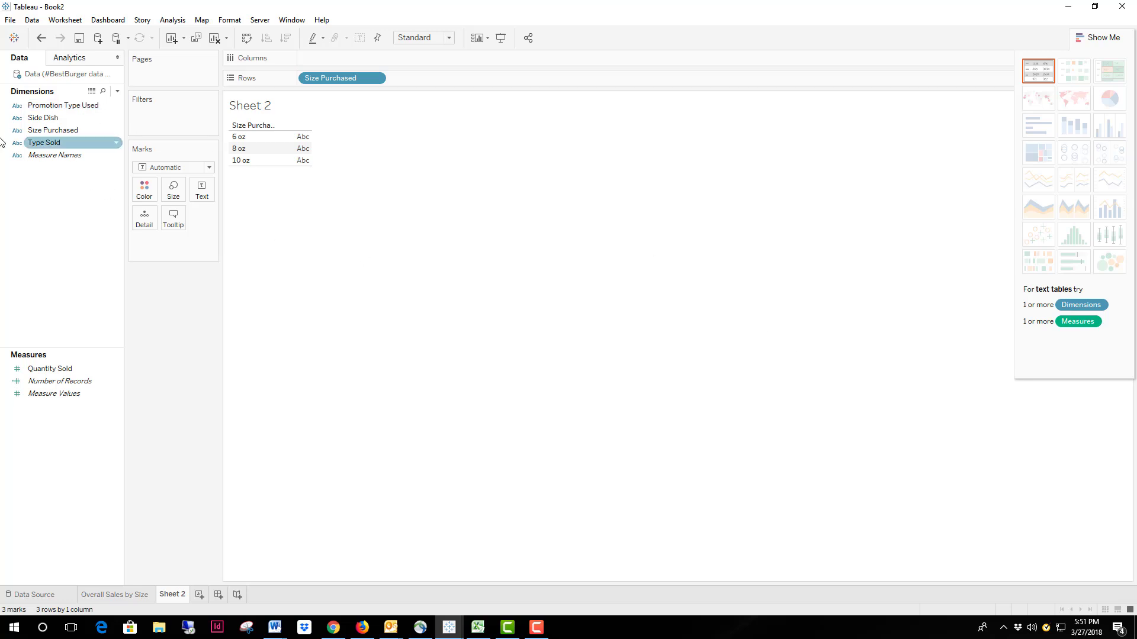
{"action": "left_click_drag", "start_coordinate": [59, 105], "coordinate": [389, 64]}
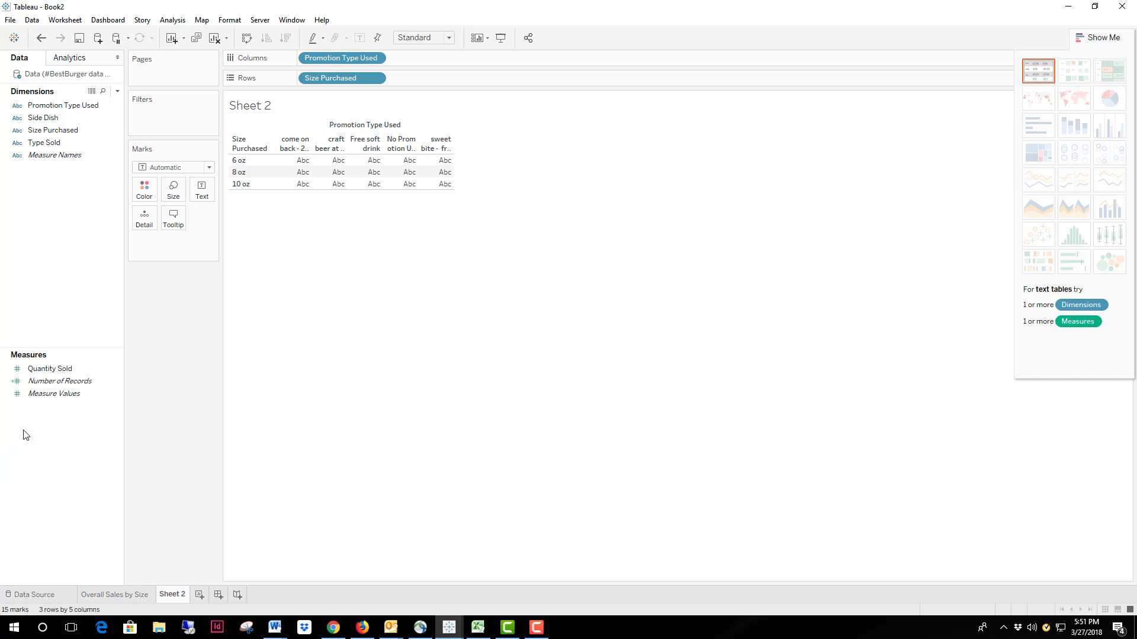
{"action": "left_click_drag", "start_coordinate": [67, 378], "coordinate": [442, 77]}
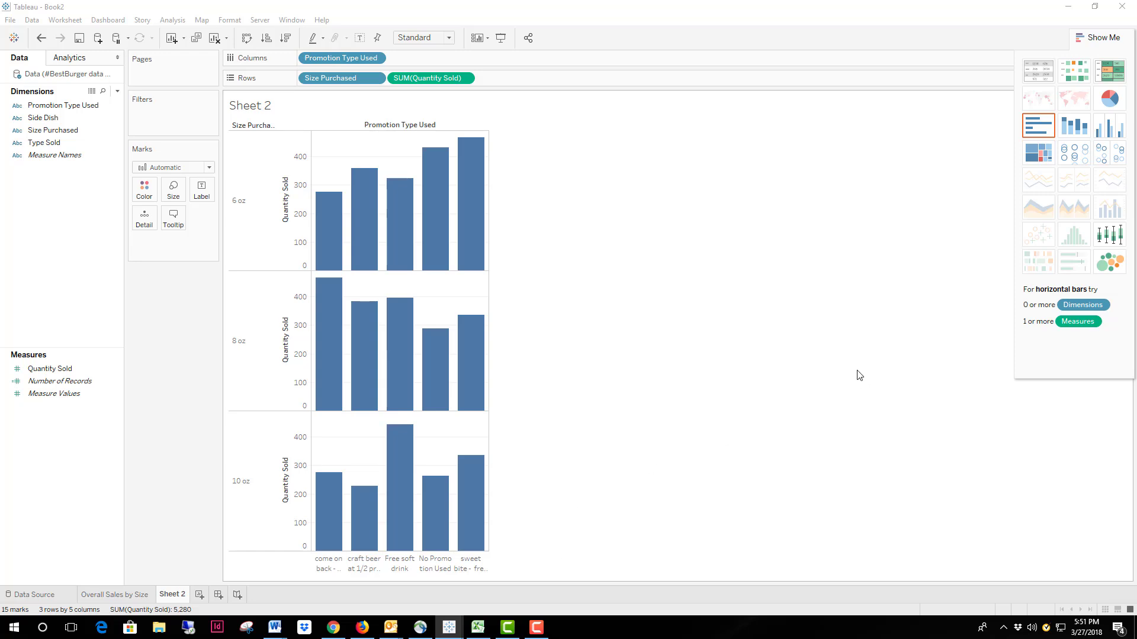
- Try showing the promotion and size data as a treemap, packed bubbles and pie charts
{"action": "left_click", "coordinate": [1046, 164]}
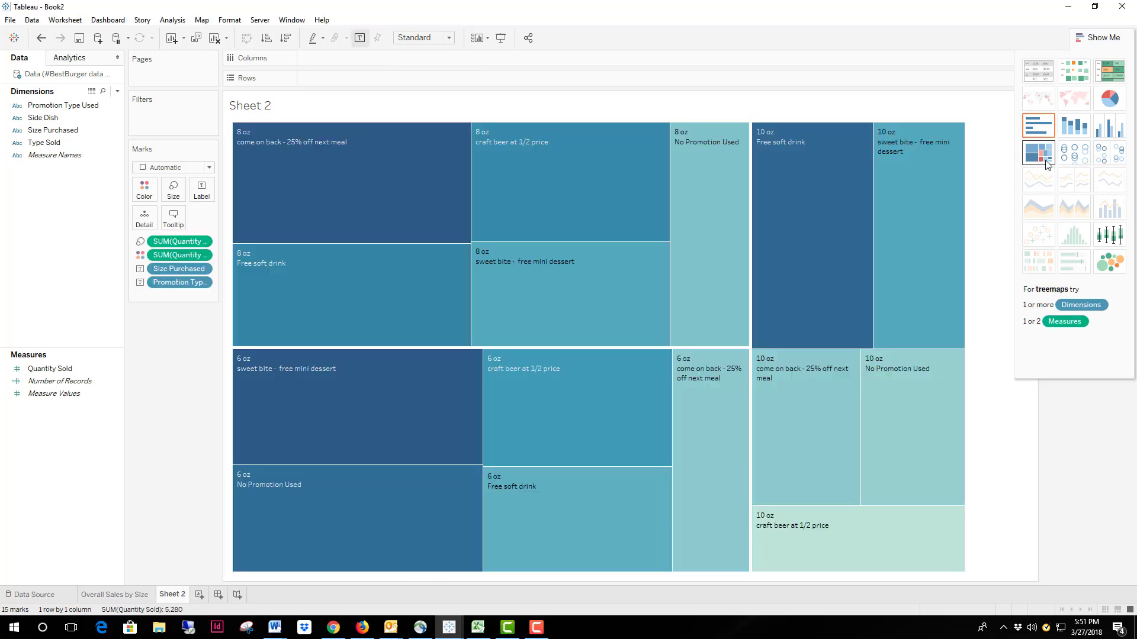
{"action": "left_click", "coordinate": [1117, 272]}
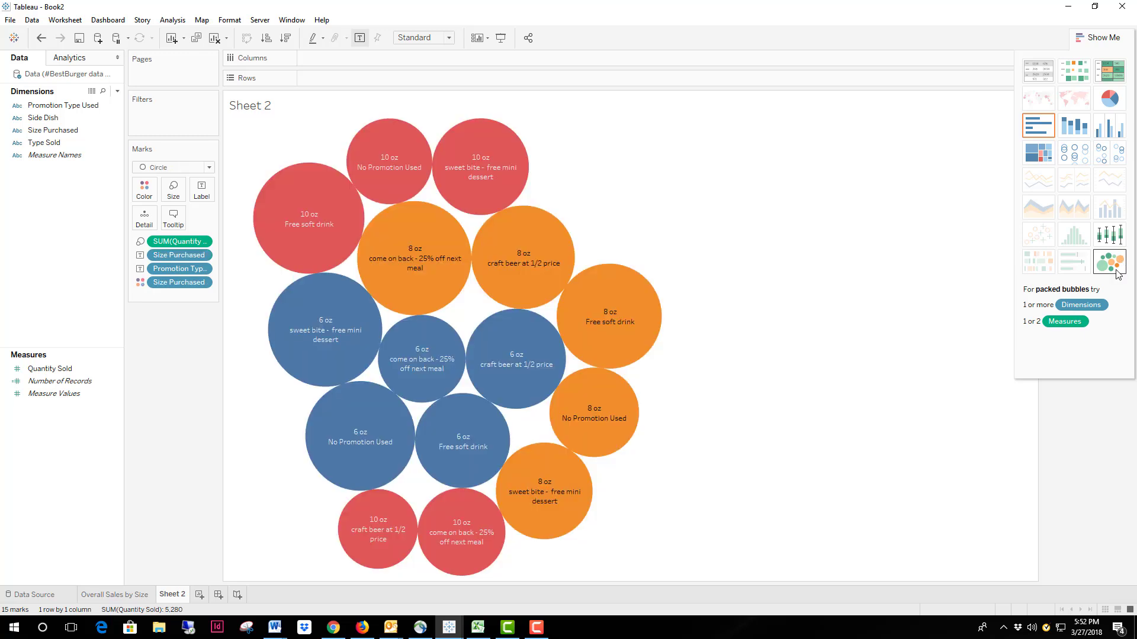
{"action": "left_click", "coordinate": [1108, 98]}
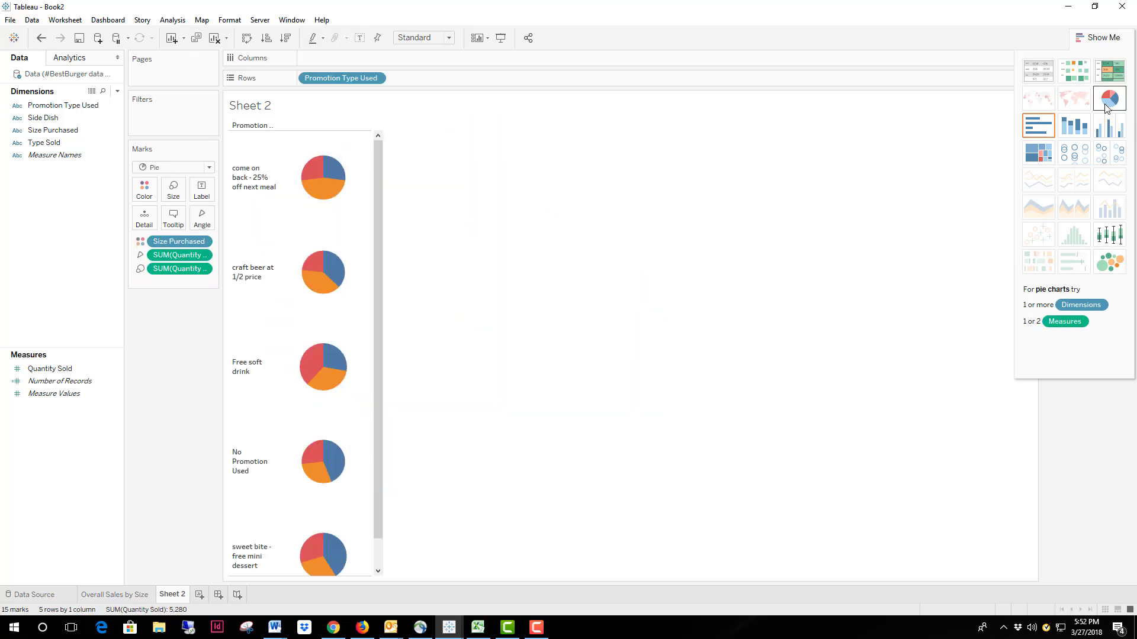
- Change the promotion chart to side-by-side bars and rename Sheet 2 as Promotions Used by Size
{"action": "left_click", "coordinate": [1108, 126]}
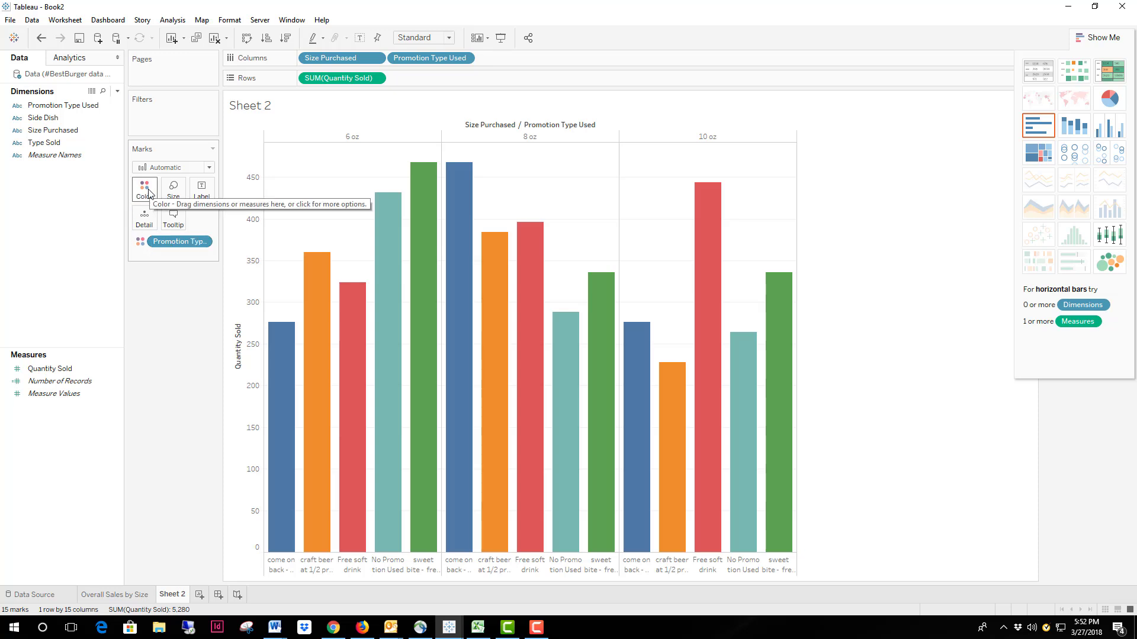
{"action": "mouse_move", "coordinate": [314, 264]}
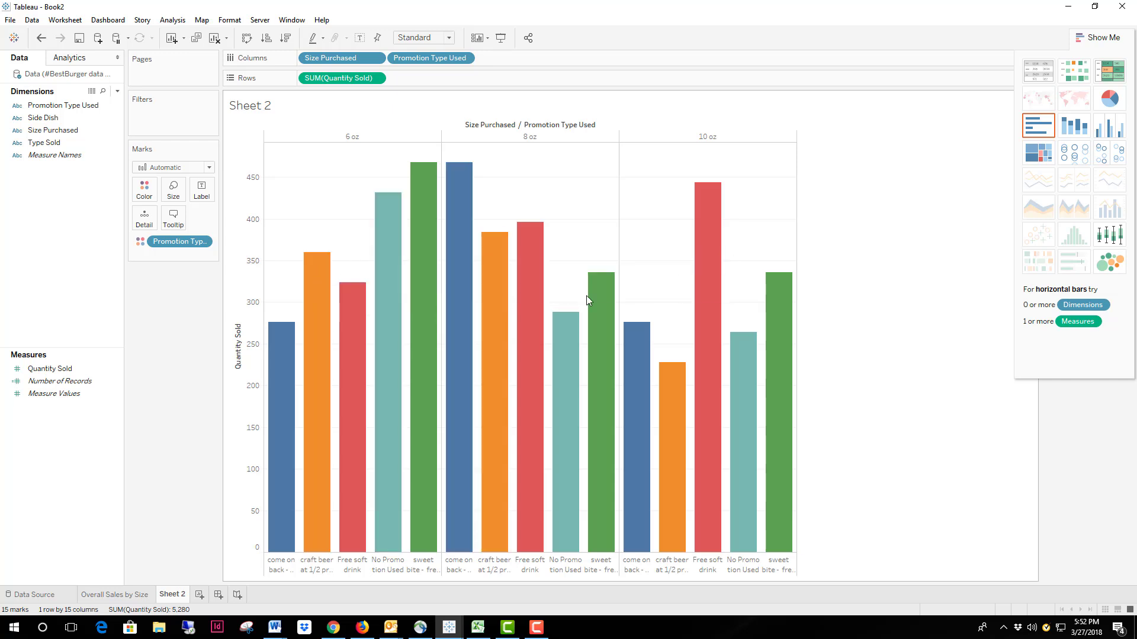
{"action": "mouse_move", "coordinate": [658, 393]}
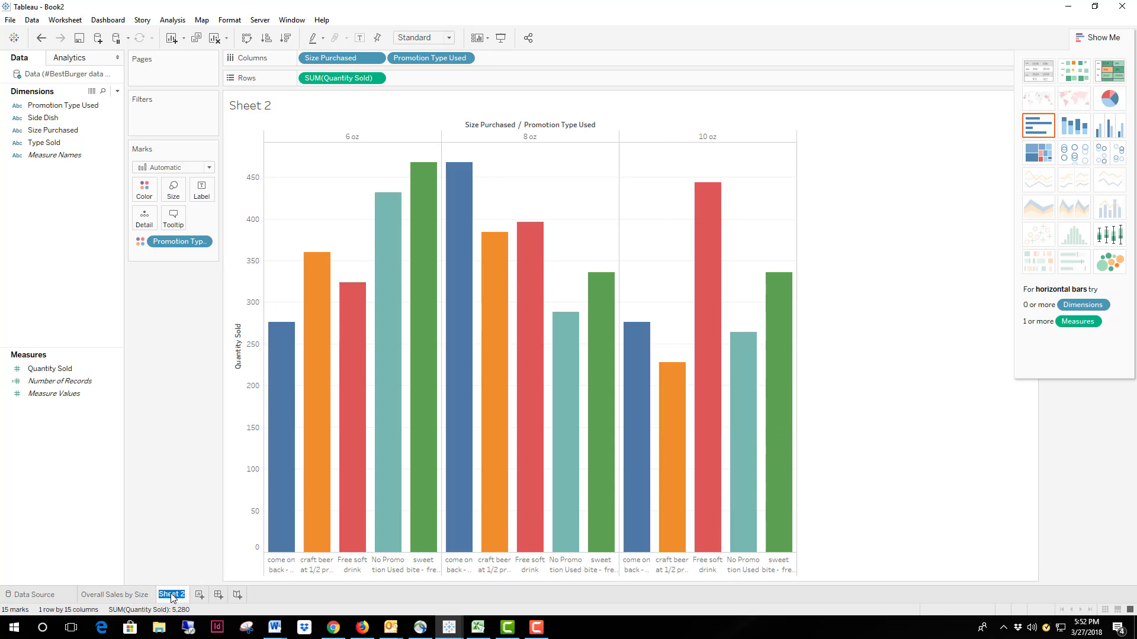
{"action": "type", "text": "Promotions Used by S"}
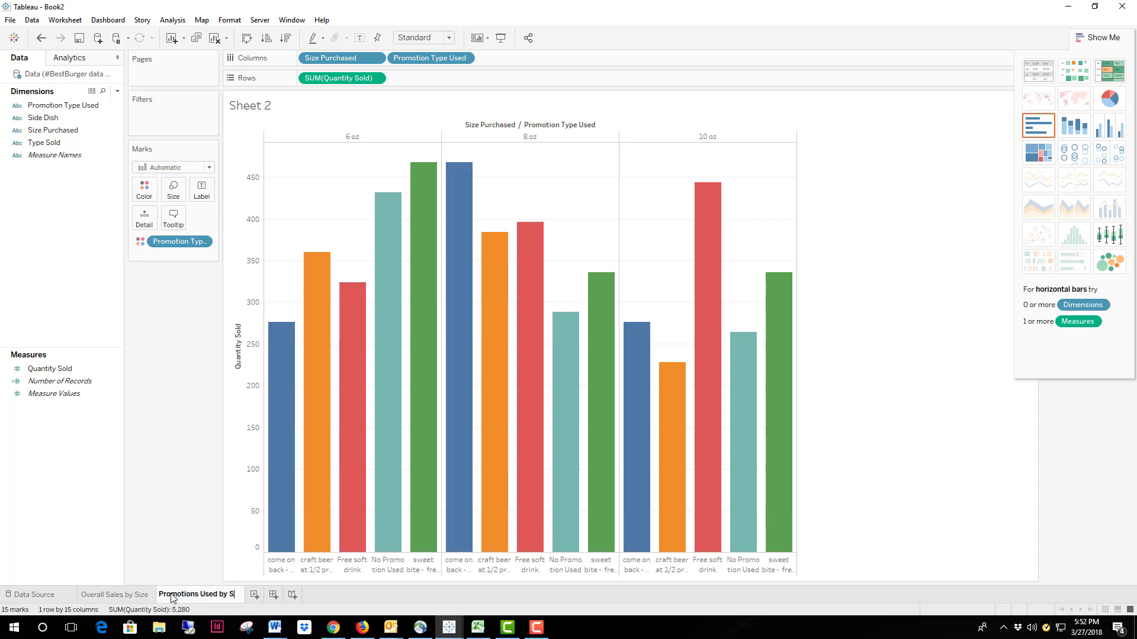
{"action": "type", "text": "ize"}
{"action": "key", "text": "Return"}
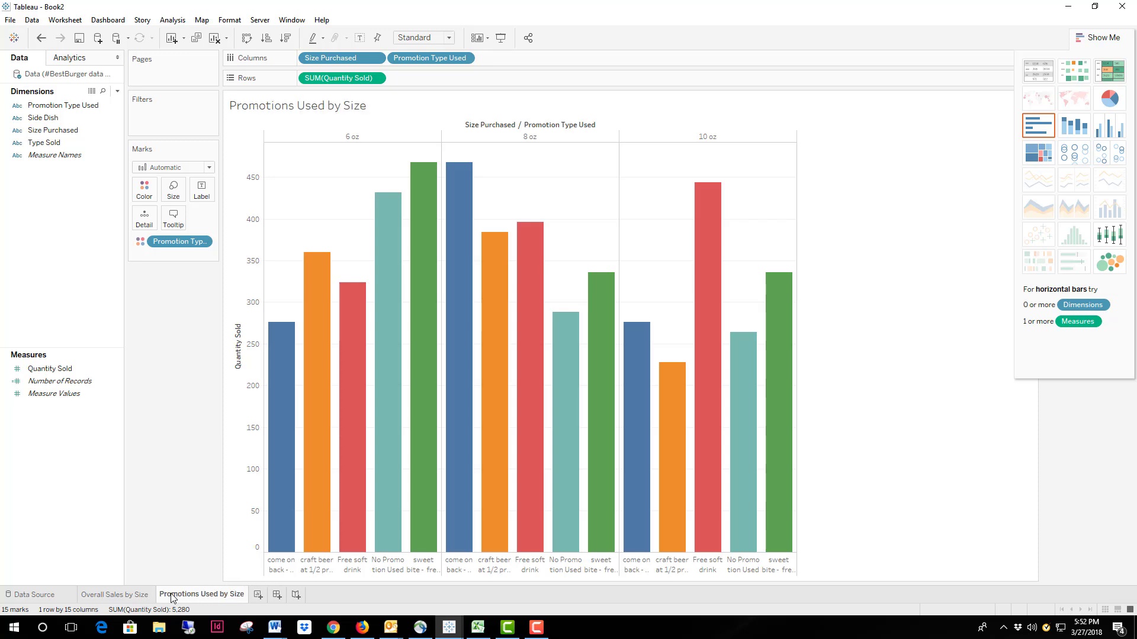
- On a new worksheet, chart Quantity Sold with Side Dish as rows and Size Purchased as columns
{"action": "left_click", "coordinate": [258, 595]}
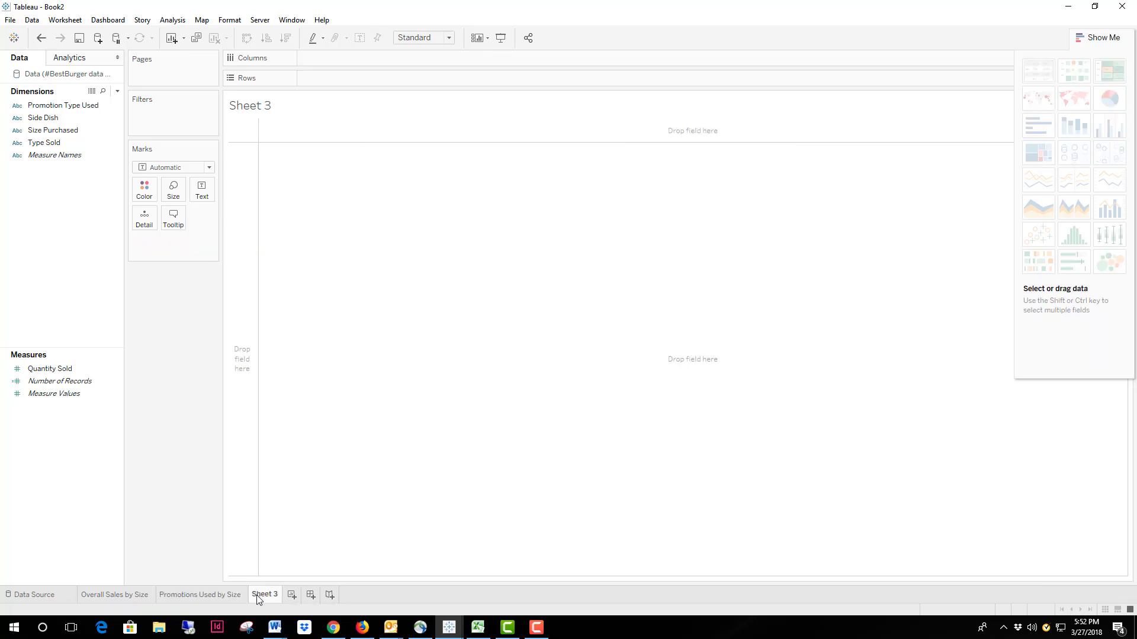
{"action": "left_click_drag", "start_coordinate": [59, 130], "coordinate": [332, 78]}
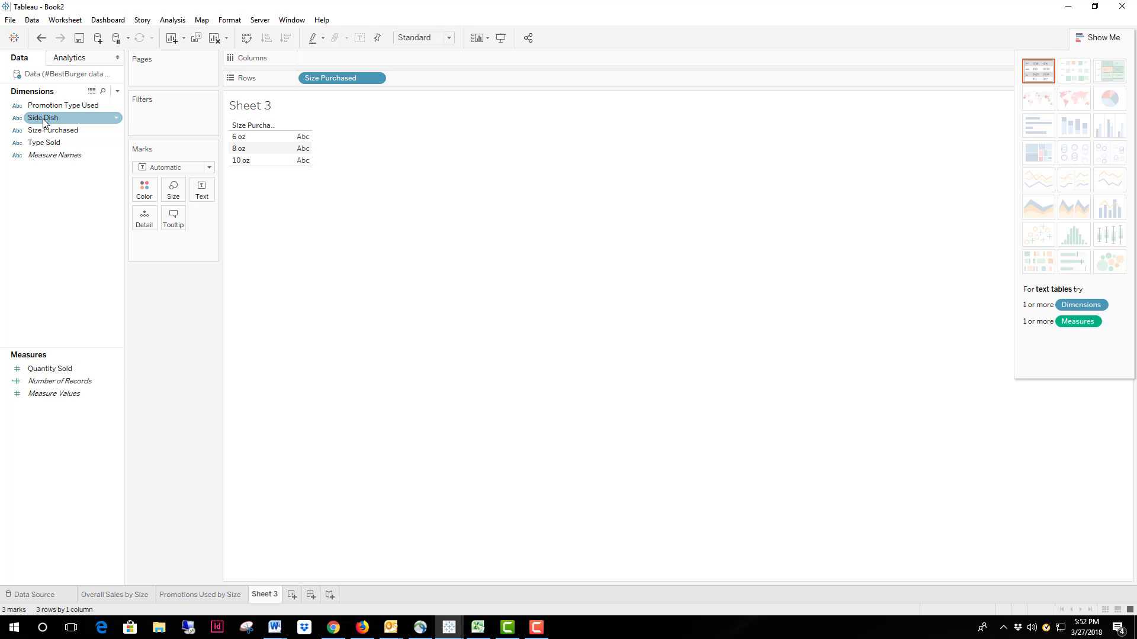
{"action": "left_click_drag", "start_coordinate": [43, 122], "coordinate": [374, 58]}
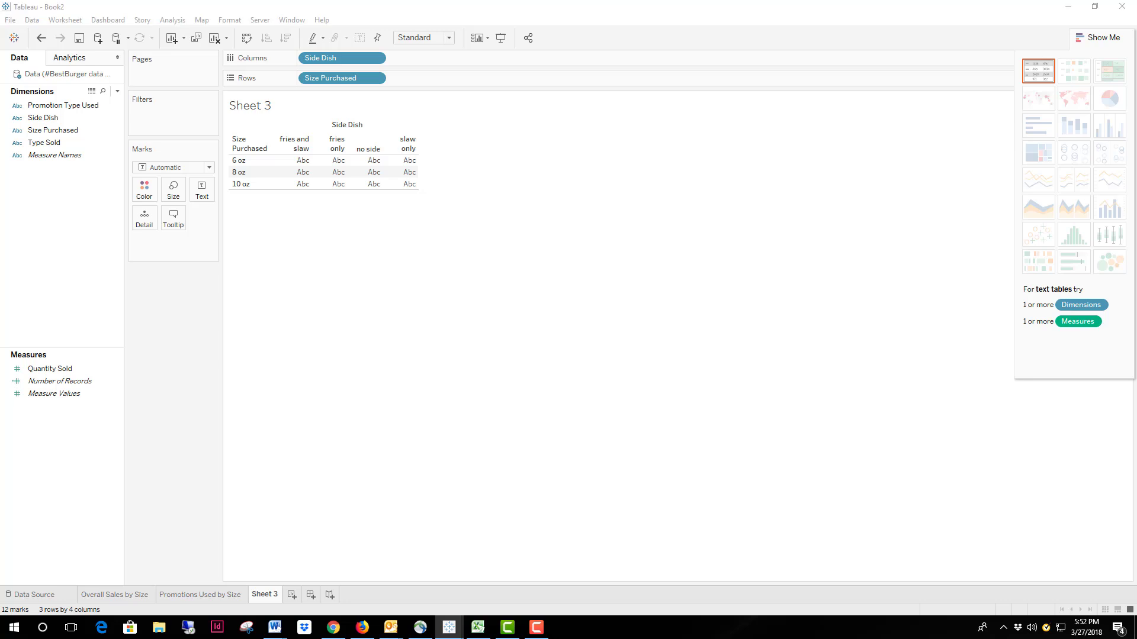
{"action": "left_click", "coordinate": [73, 371]}
{"action": "left_click_drag", "start_coordinate": [73, 371], "coordinate": [457, 63]}
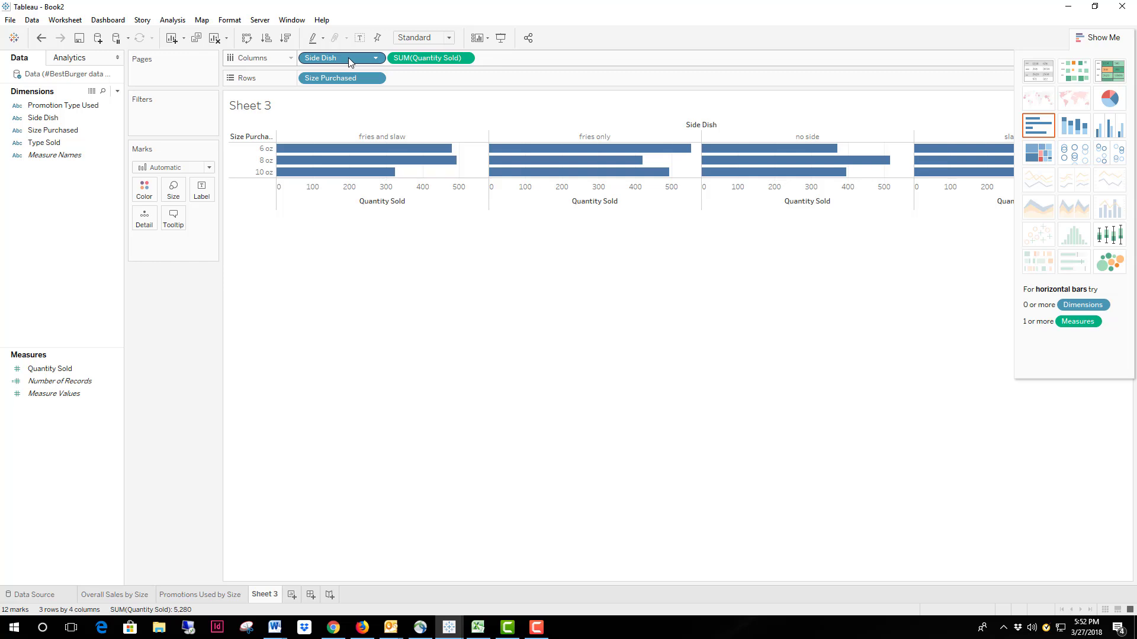
{"action": "left_click_drag", "start_coordinate": [346, 64], "coordinate": [467, 80]}
{"action": "left_click_drag", "start_coordinate": [340, 78], "coordinate": [428, 62]}
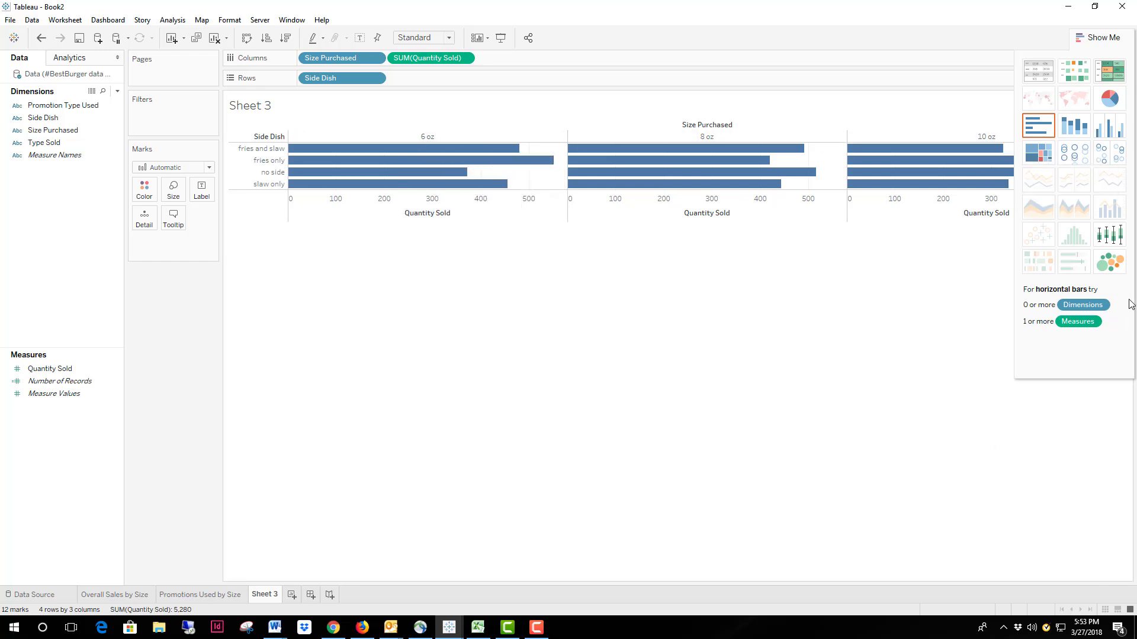
- Try showing the side dish and size data as stacked bars, side-by-side bars, treemap, pie charts, box-and-whisker plot and circle views
{"action": "left_click", "coordinate": [1078, 129]}
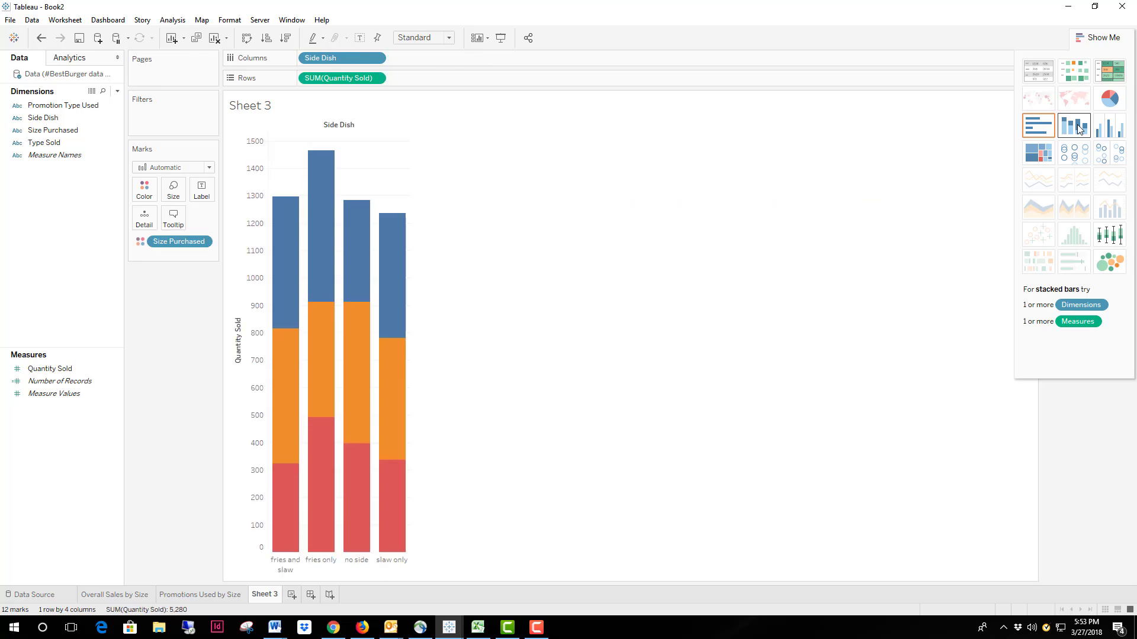
{"action": "left_click", "coordinate": [1109, 130]}
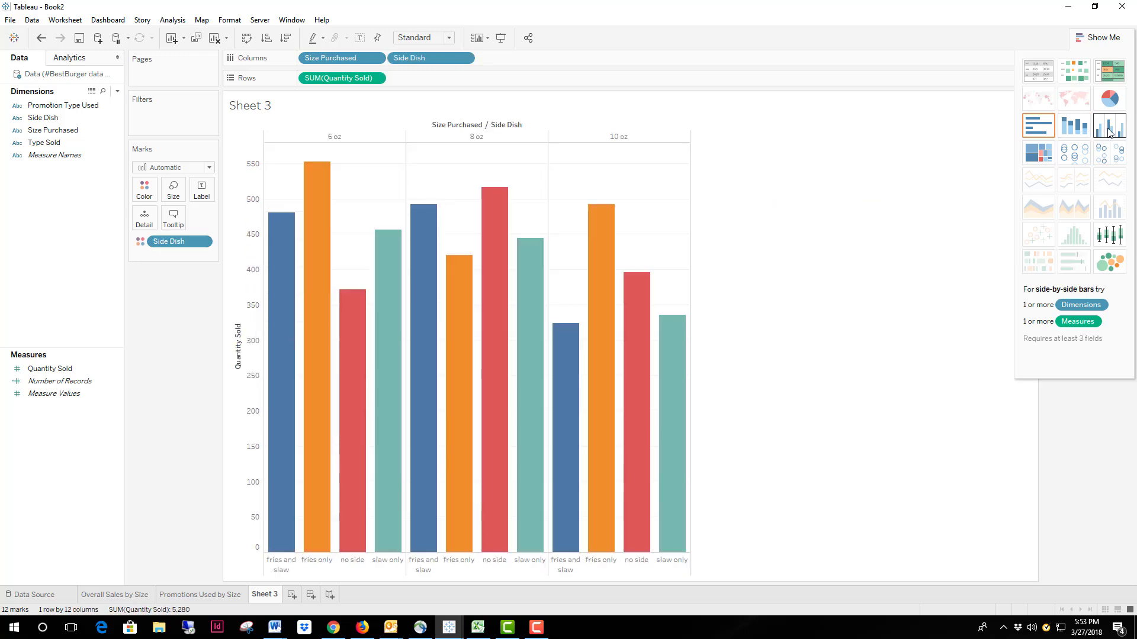
{"action": "left_click", "coordinate": [1051, 156]}
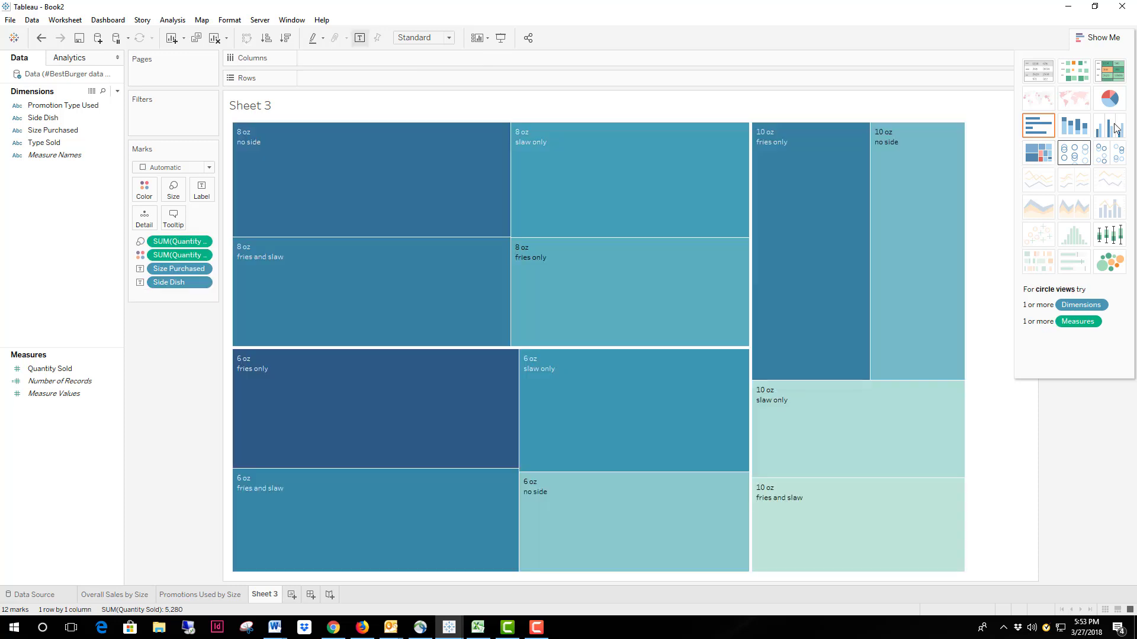
{"action": "left_click", "coordinate": [1119, 102]}
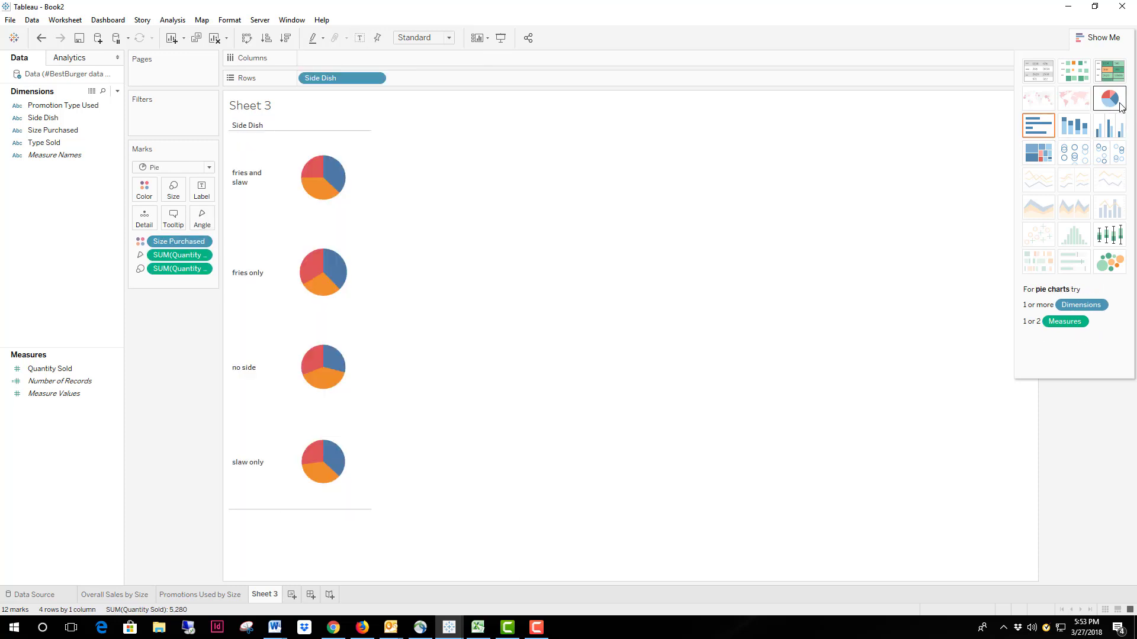
{"action": "left_click", "coordinate": [1103, 244]}
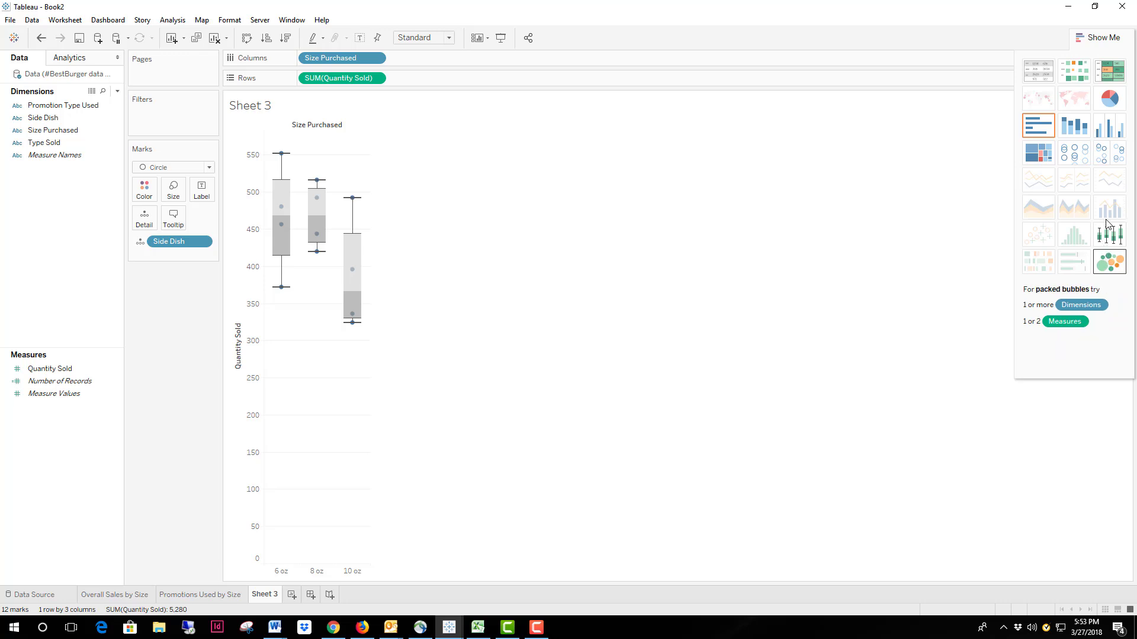
{"action": "left_click", "coordinate": [1085, 159]}
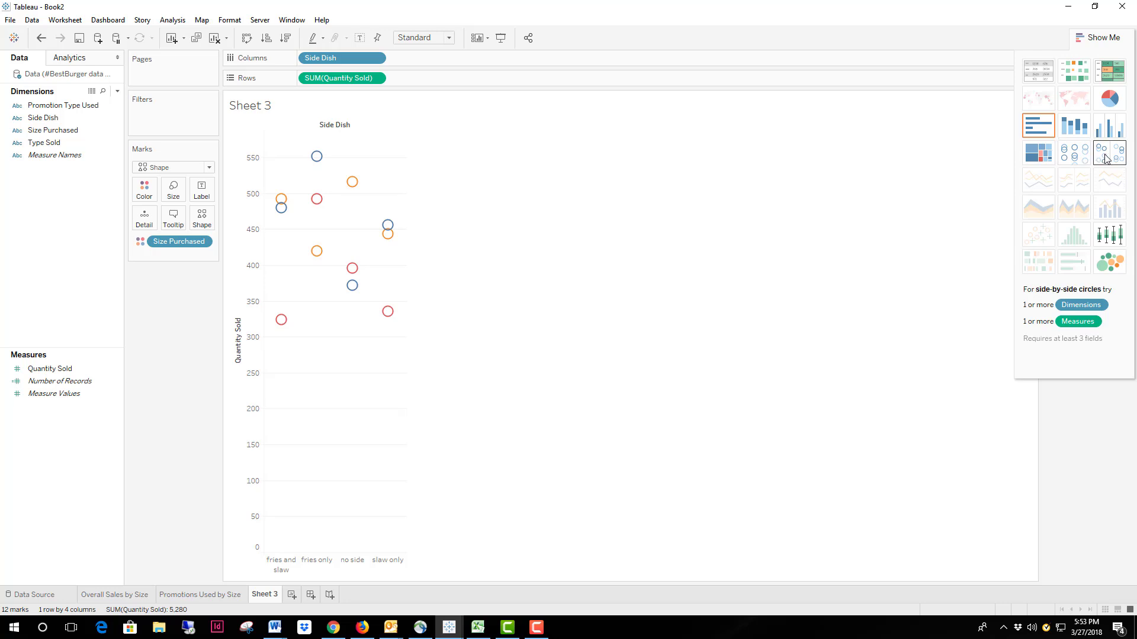
- Change the side dish chart to side-by-side circles and rename Sheet 3 as Side Dish by Size
{"action": "left_click", "coordinate": [1106, 159]}
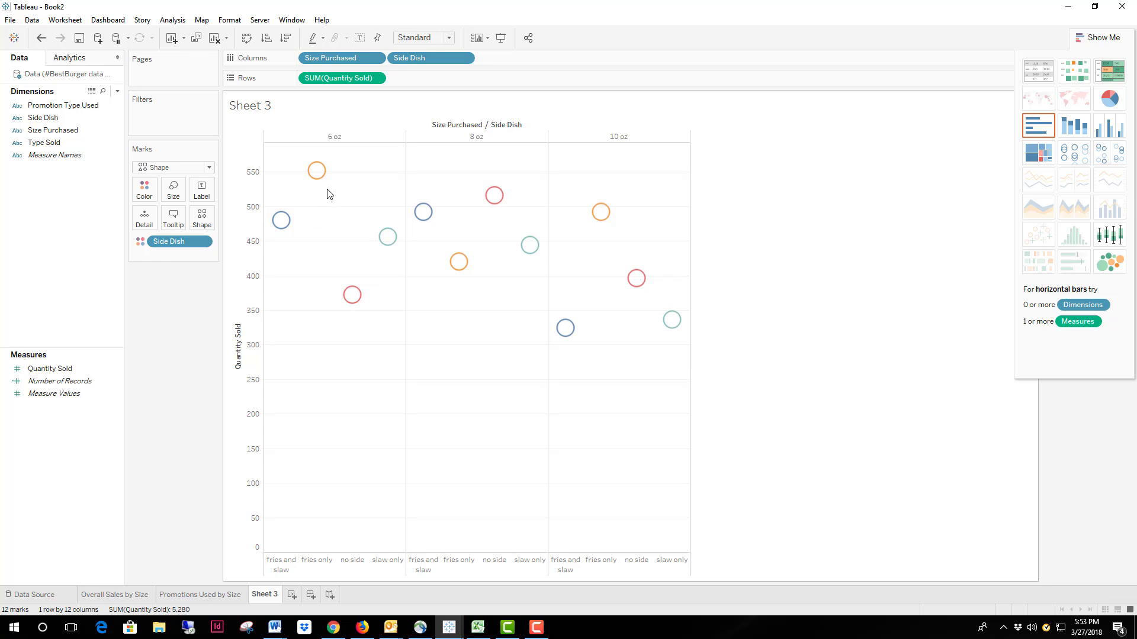
{"action": "mouse_move", "coordinate": [329, 182]}
{"action": "mouse_move", "coordinate": [462, 266]}
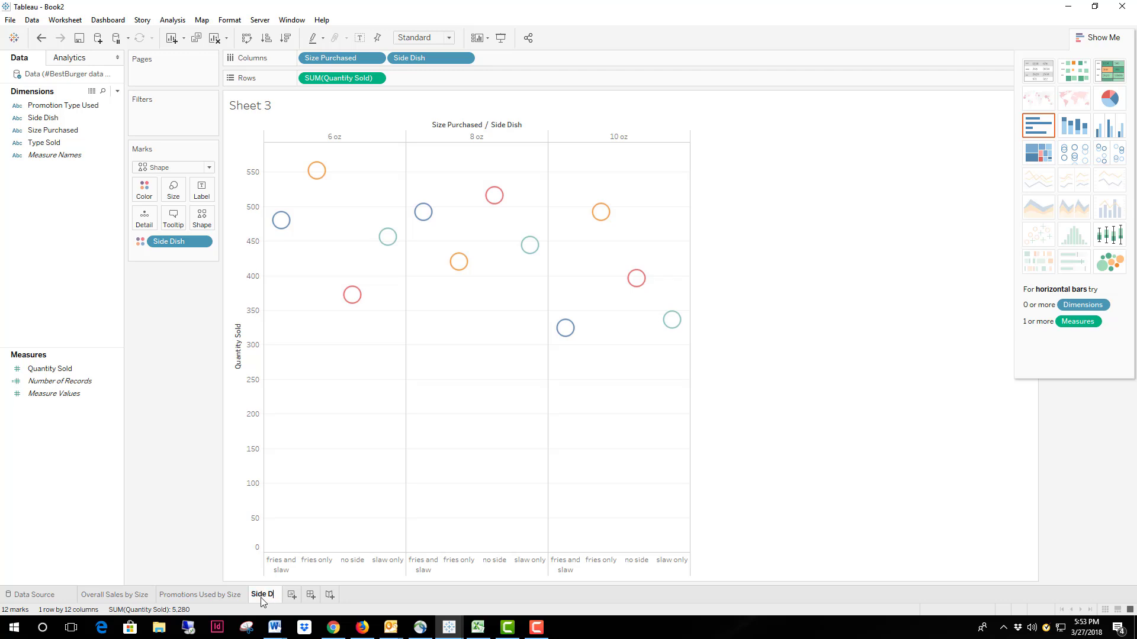
{"action": "type", "text": "Dish by Size"}
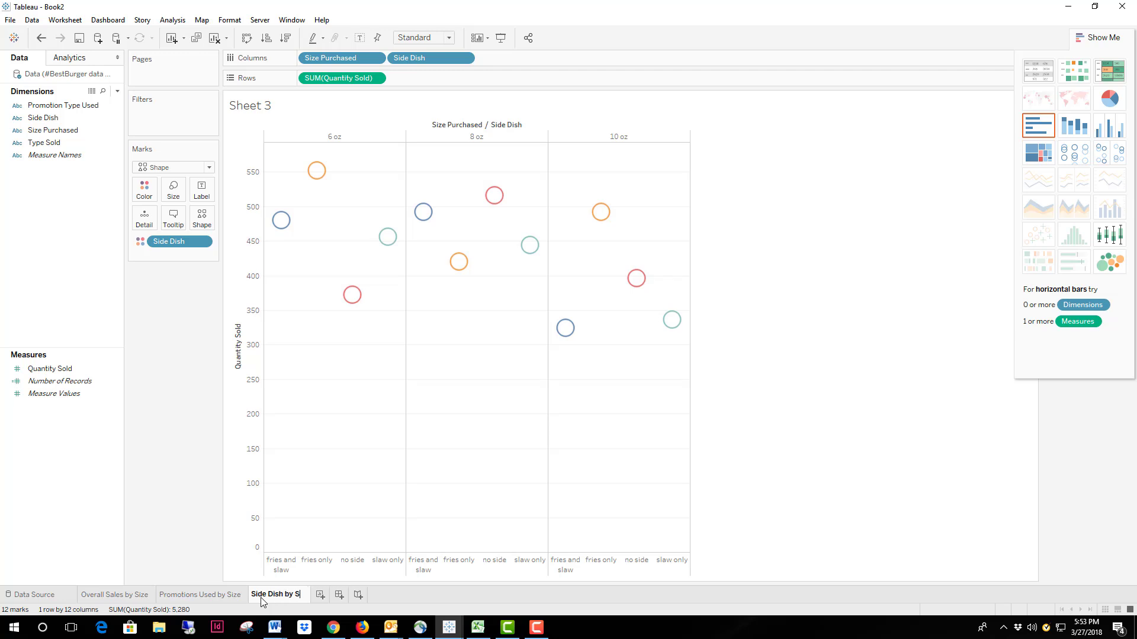
{"action": "key", "text": "Return"}
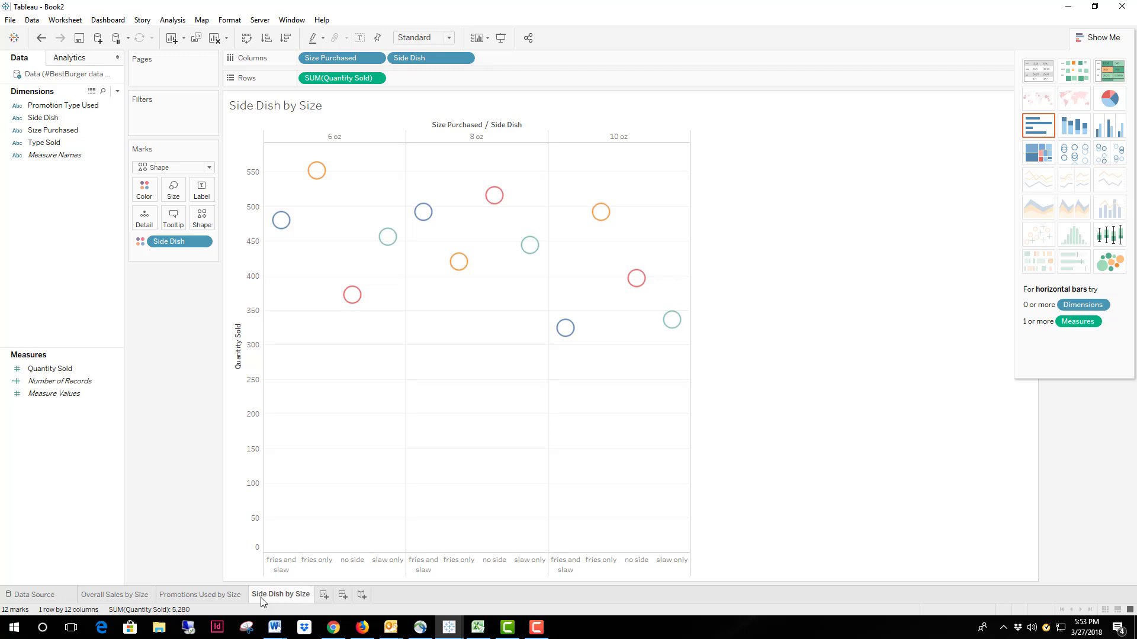
- On a new worksheet, chart Quantity Sold with Size Purchased as rows and Type Sold as columns
{"action": "left_click", "coordinate": [323, 595]}
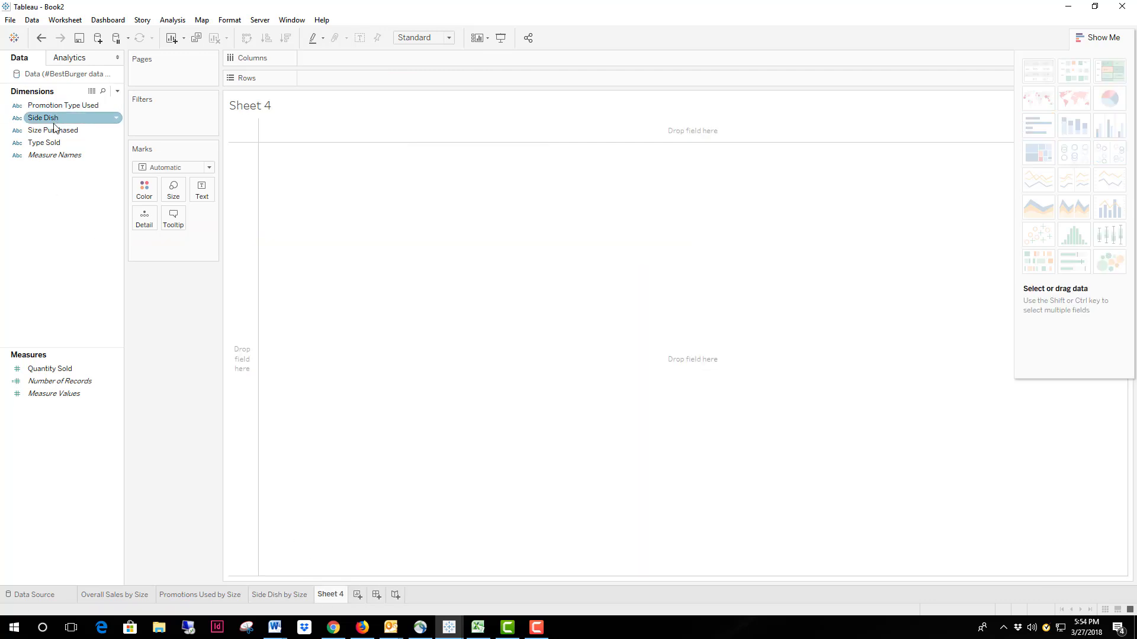
{"action": "left_click", "coordinate": [56, 144]}
{"action": "left_click_drag", "start_coordinate": [55, 145], "coordinate": [347, 59]}
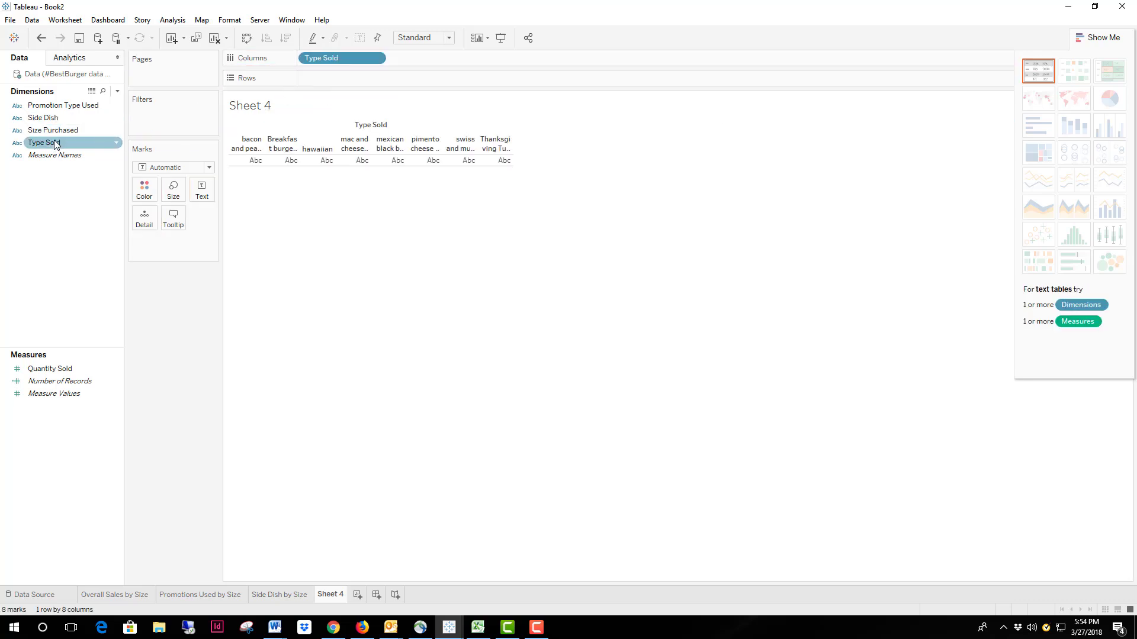
{"action": "left_click_drag", "start_coordinate": [62, 131], "coordinate": [345, 78]}
{"action": "left_click", "coordinate": [36, 370]}
{"action": "left_click_drag", "start_coordinate": [36, 373], "coordinate": [414, 62]}
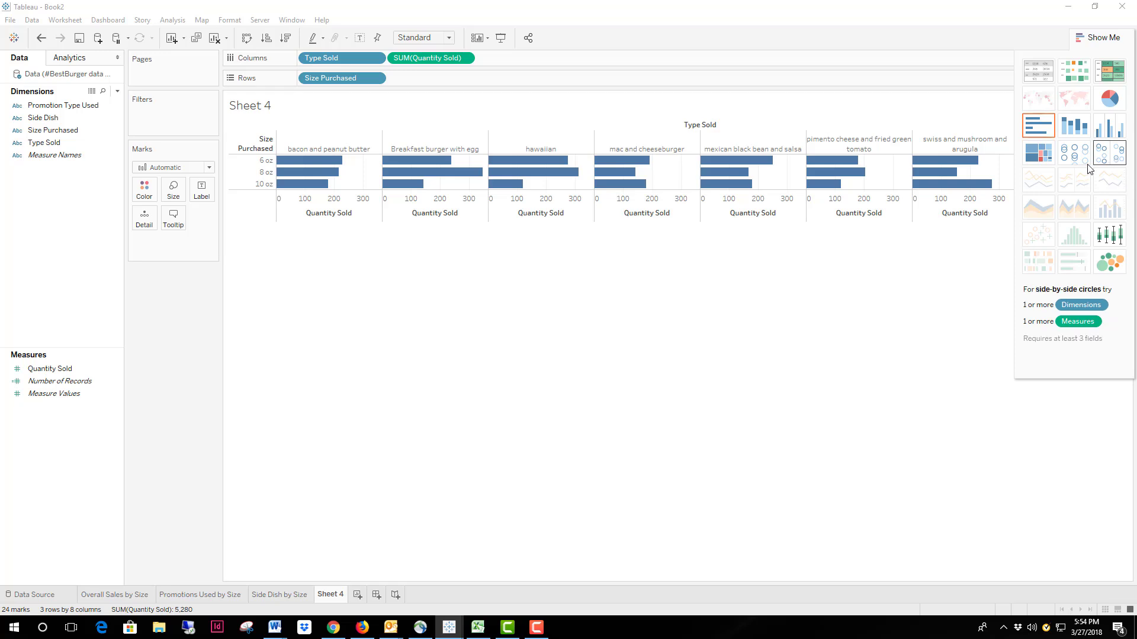
- Try showing the burger type and size data as stacked bars, side-by-side bars and a treemap
{"action": "left_click", "coordinate": [1078, 130]}
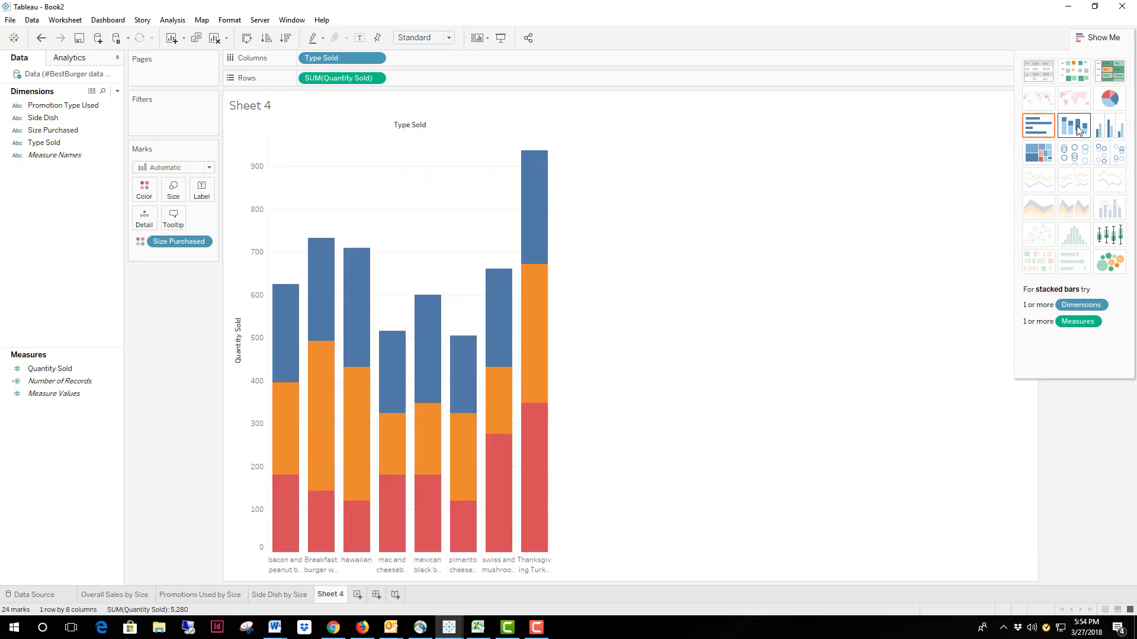
{"action": "left_click", "coordinate": [1107, 130]}
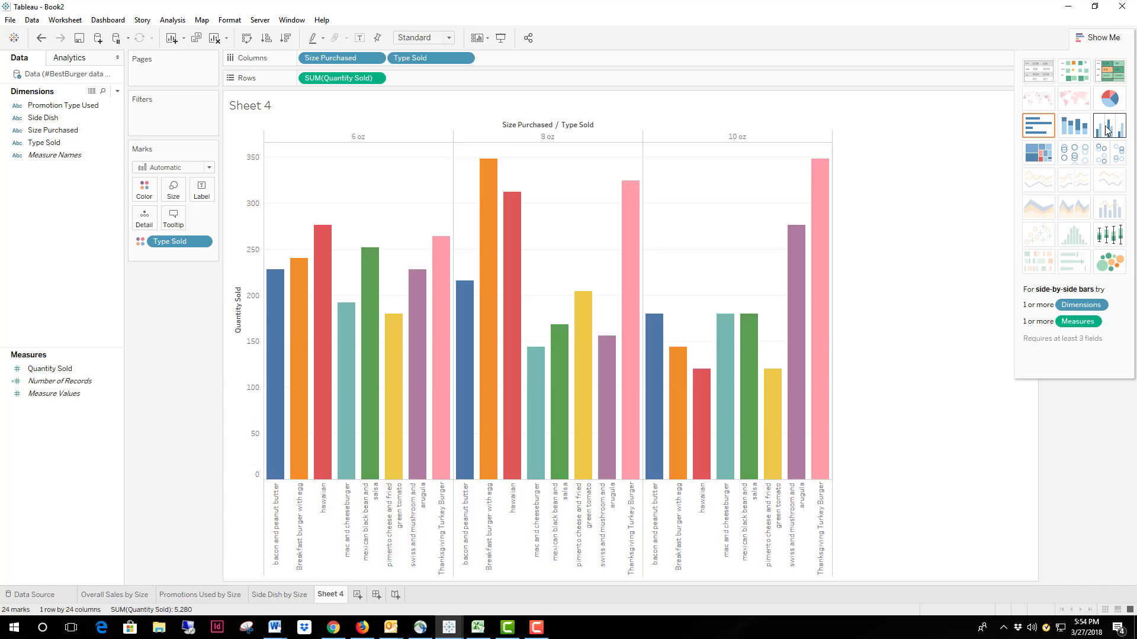
{"action": "left_click", "coordinate": [1031, 160]}
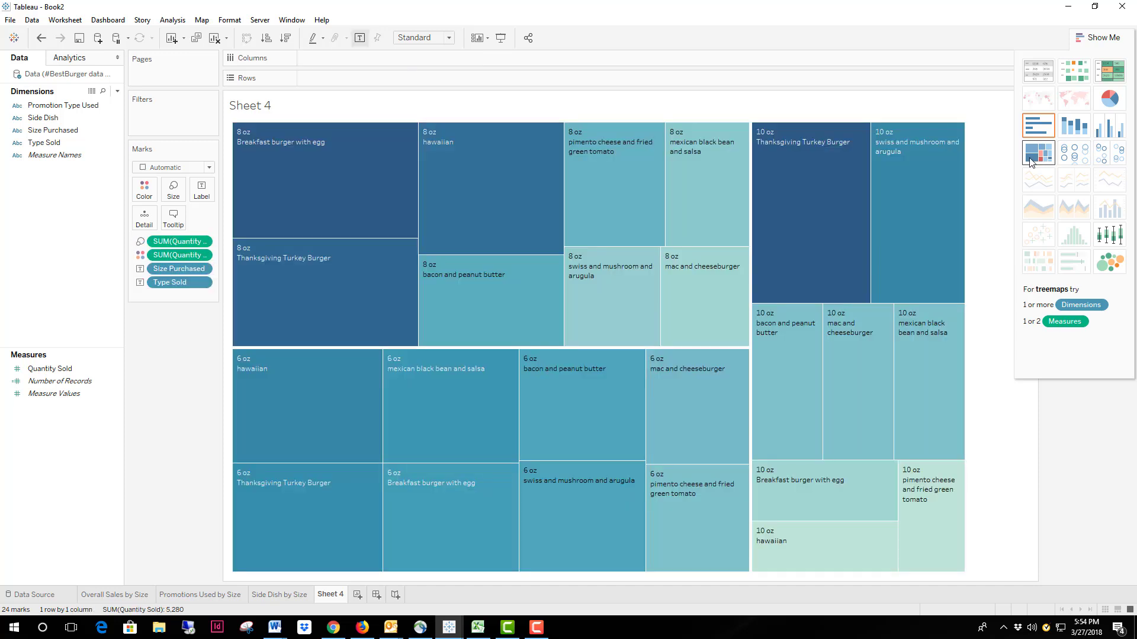
- Change the burger type chart to a box-and-whisker plot and color its marks by Type Sold
{"action": "left_click", "coordinate": [1102, 235]}
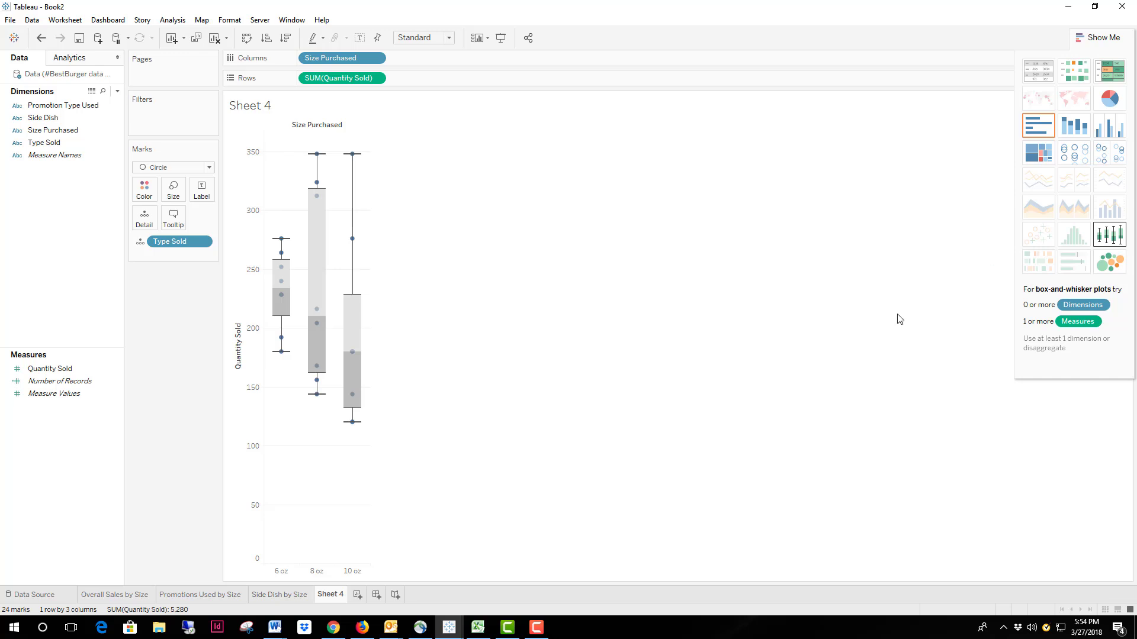
{"action": "mouse_move", "coordinate": [288, 351]}
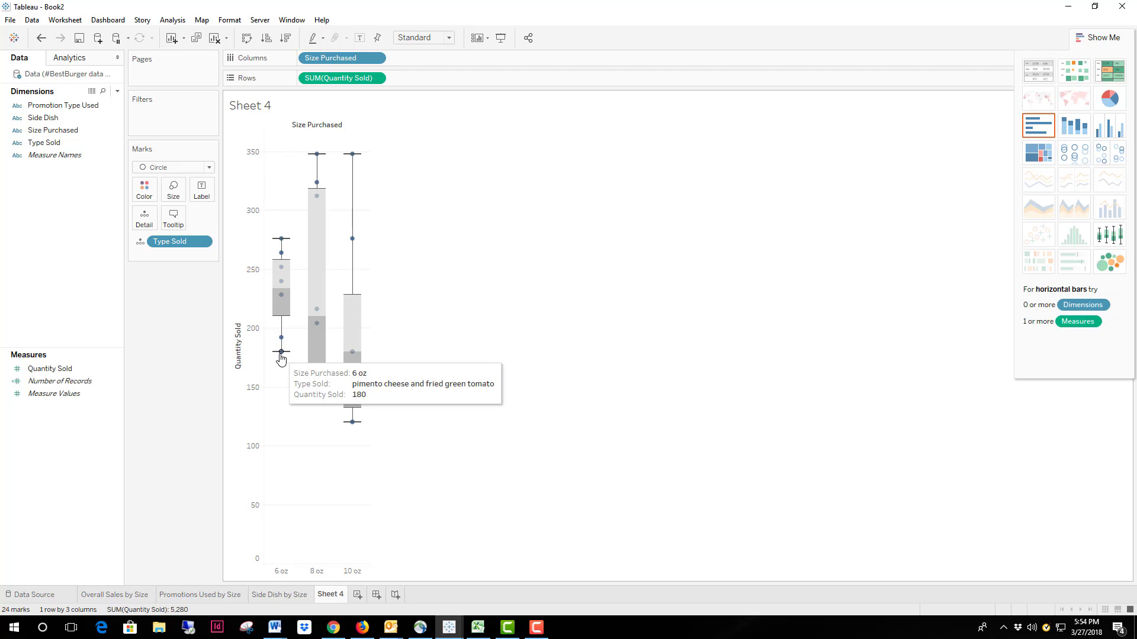
{"action": "mouse_move", "coordinate": [282, 240]}
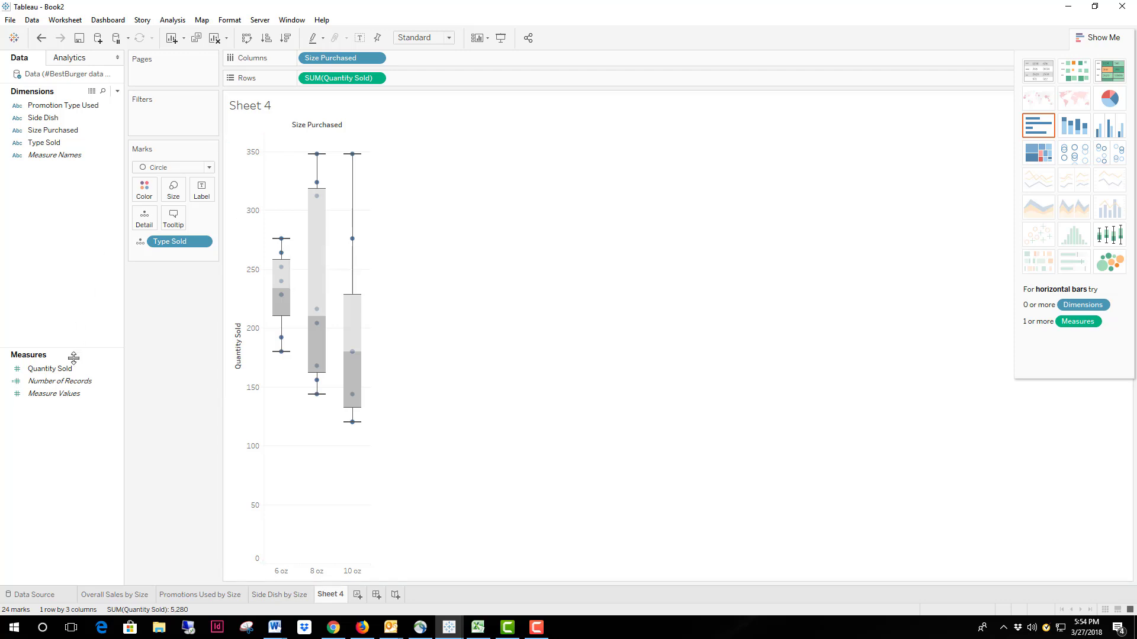
{"action": "left_click", "coordinate": [57, 120]}
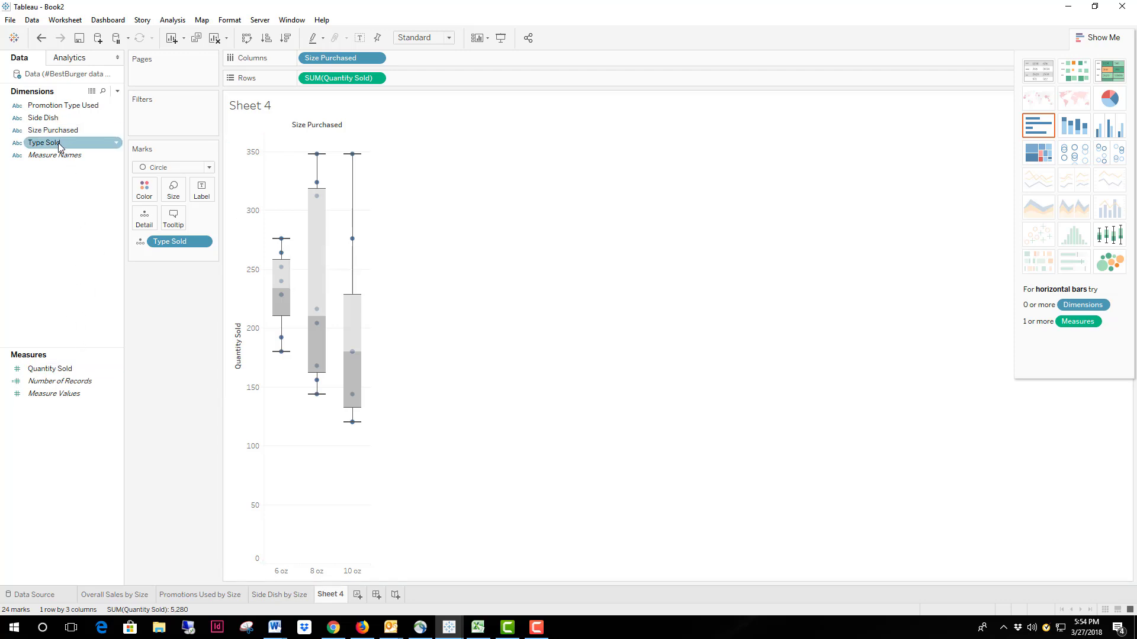
{"action": "left_click_drag", "start_coordinate": [59, 143], "coordinate": [144, 190]}
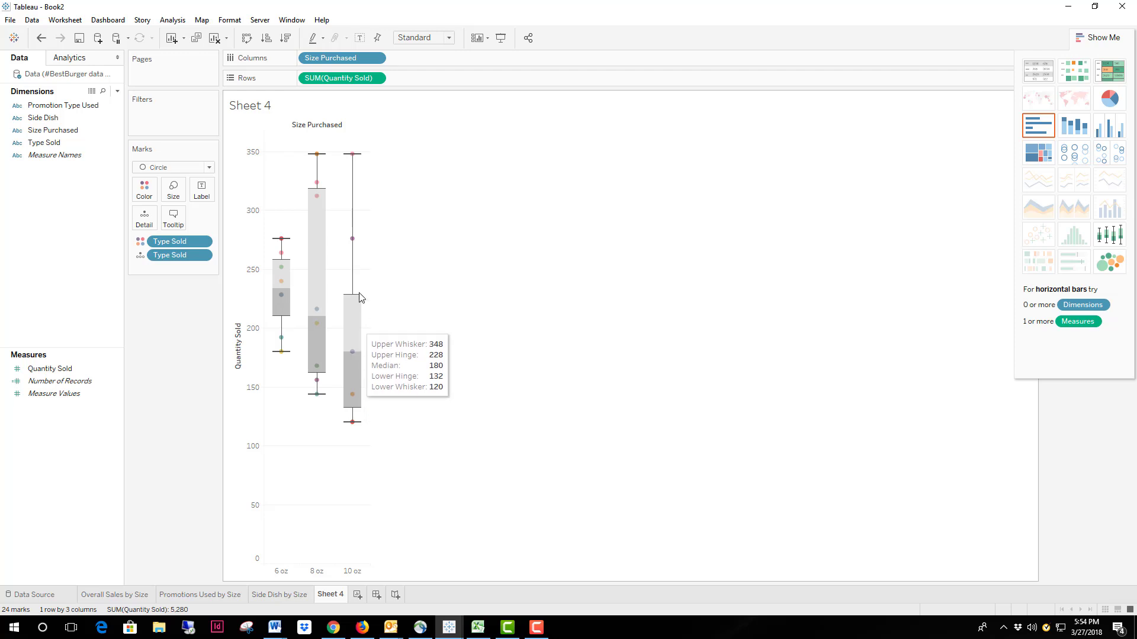
{"action": "mouse_move", "coordinate": [353, 156]}
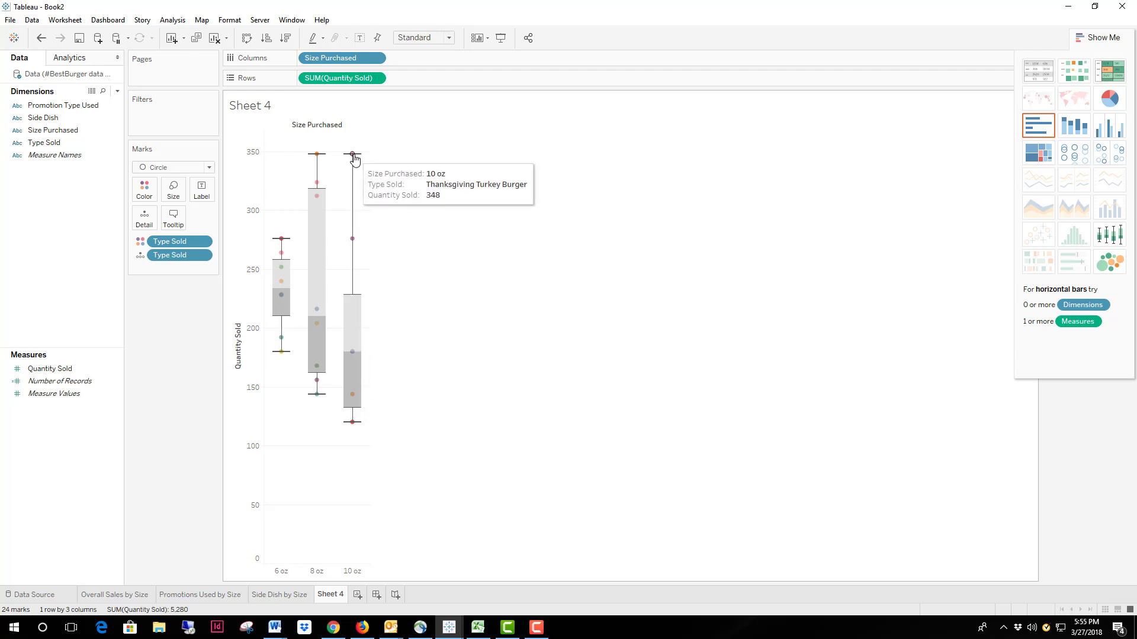
- Rename Sheet 4 as Burger Type by Size and add a new dashboard to the workbook
{"action": "double_click", "coordinate": [341, 596]}
{"action": "type", "text": "Bi"}
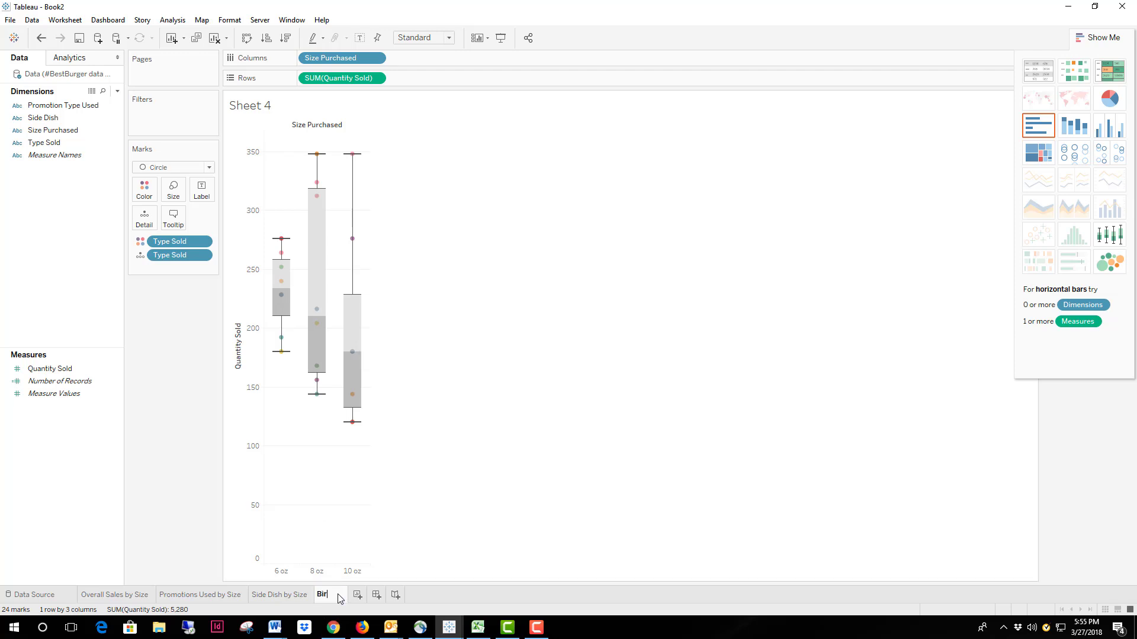
{"action": "type", "text": "rger Tyup"}
{"action": "key", "text": "BackSpace"}
{"action": "key", "text": "BackSpace"}
{"action": "type", "text": "pe by Size"}
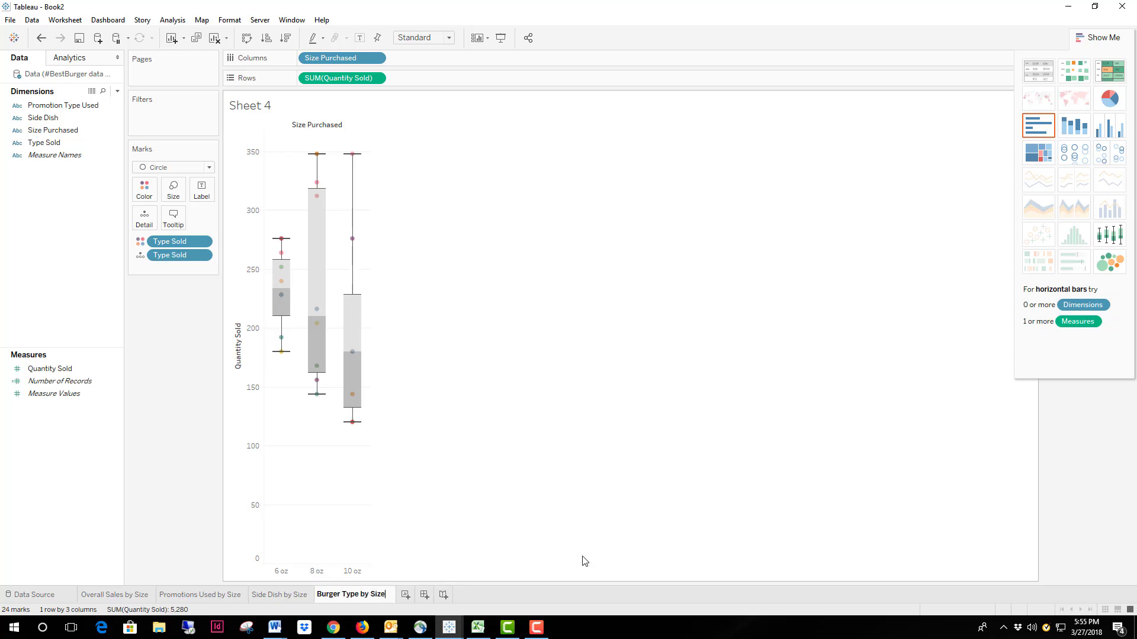
{"action": "key", "text": "Return"}
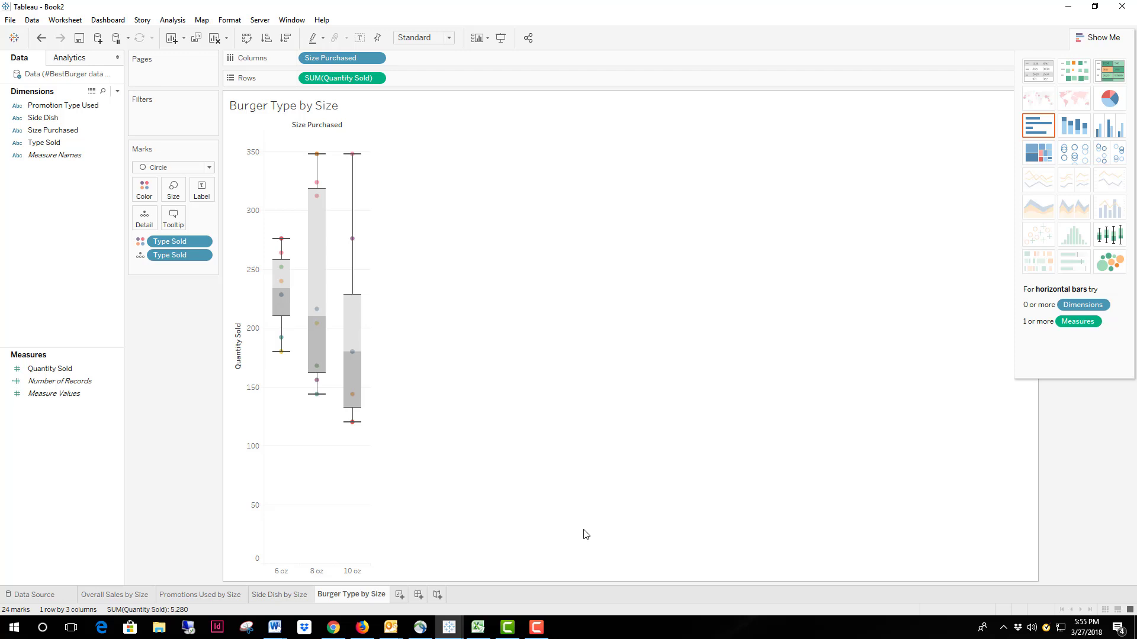
{"action": "left_click", "coordinate": [419, 595]}
- On the Burger Type by Size worksheet, add a Size Purchased filter with all sizes selected and show its filter control beside the chart
{"action": "left_click", "coordinate": [327, 598]}
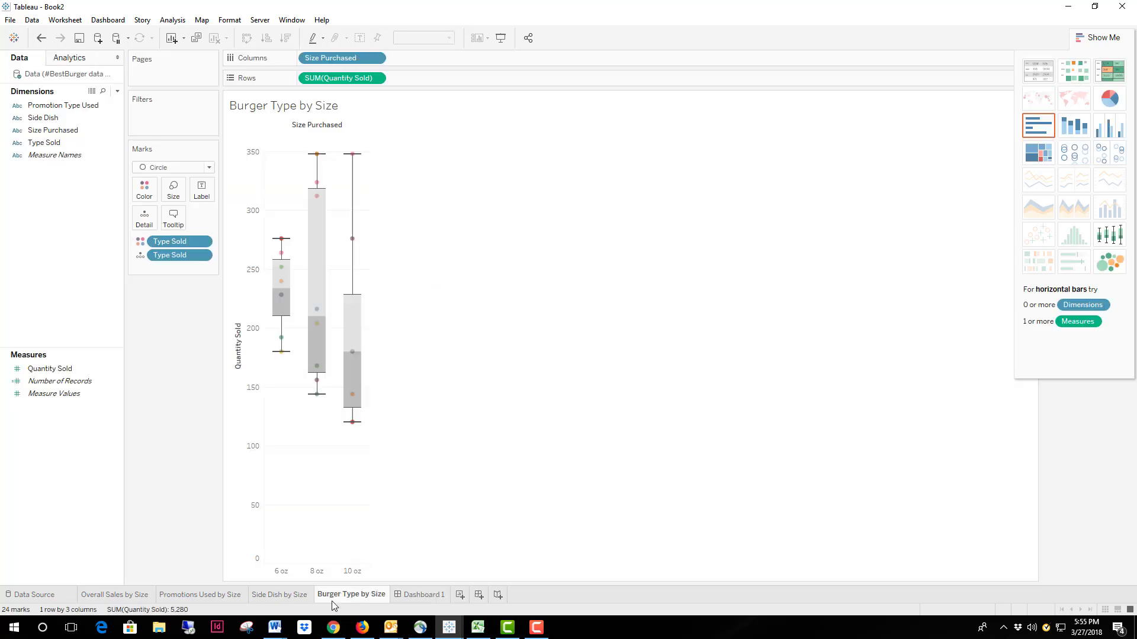
{"action": "left_click", "coordinate": [64, 132]}
{"action": "left_click_drag", "start_coordinate": [64, 133], "coordinate": [177, 116]}
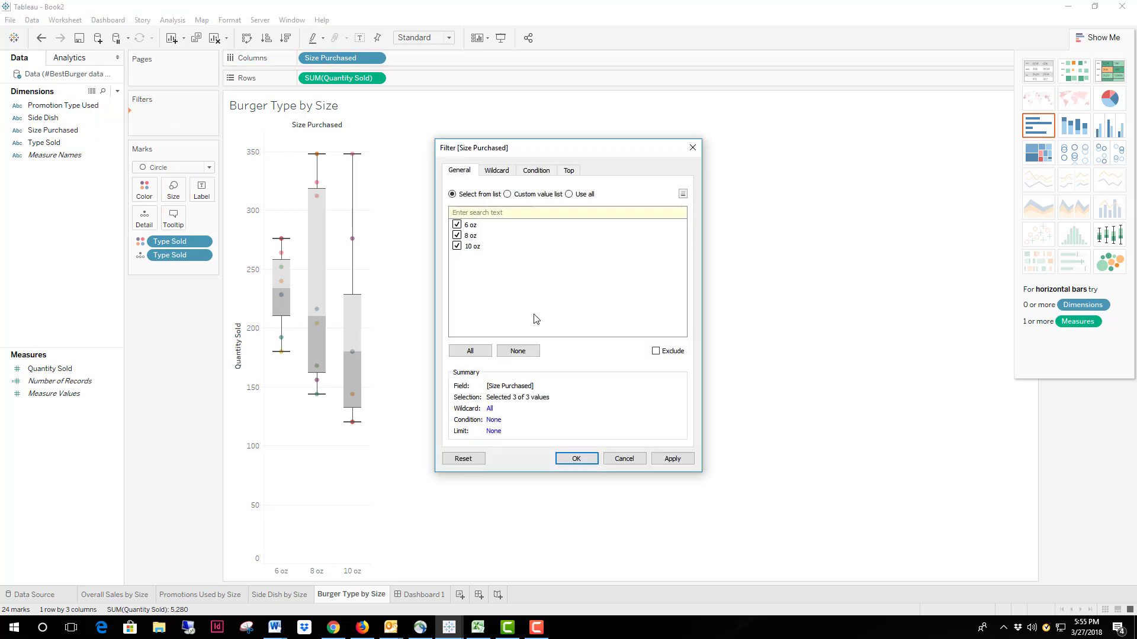
{"action": "left_click", "coordinate": [576, 459]}
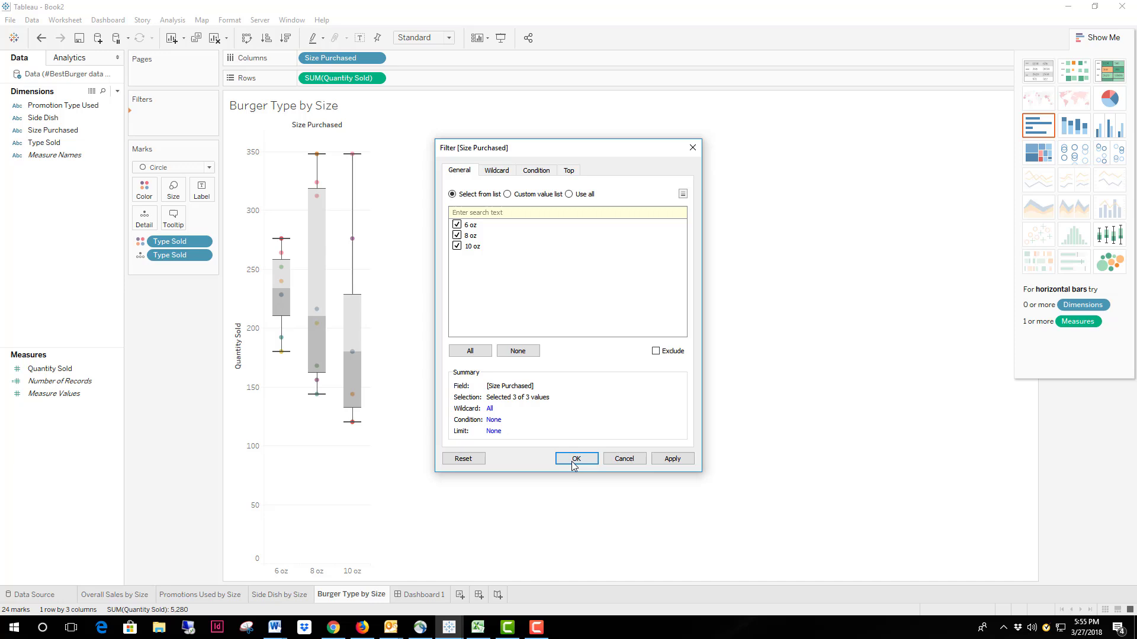
{"action": "left_click", "coordinate": [1100, 37]}
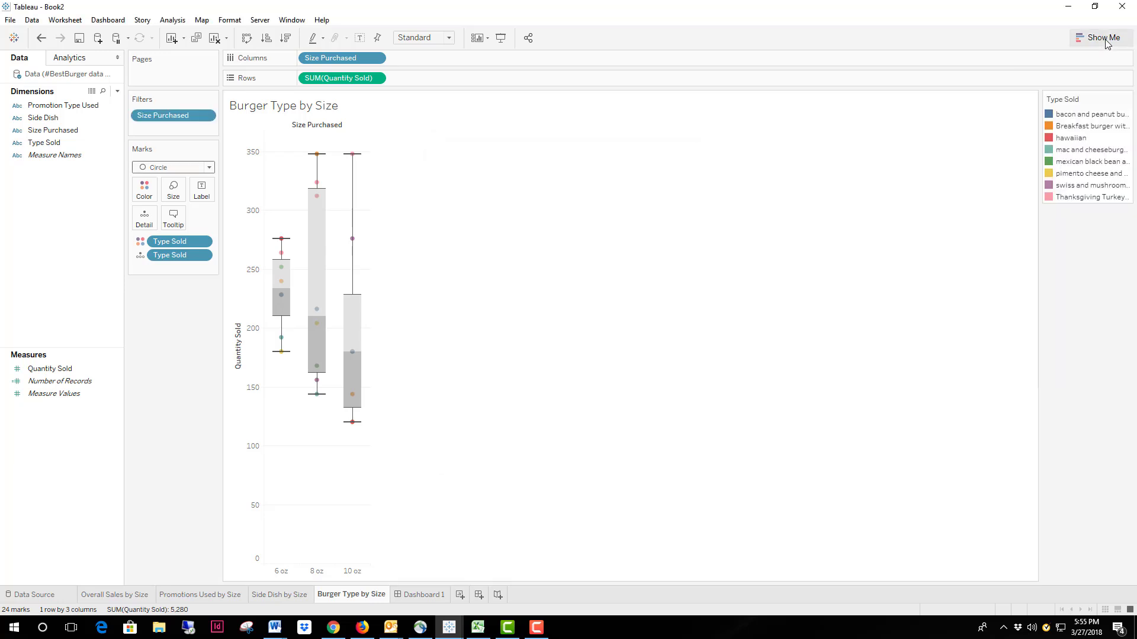
{"action": "left_click", "coordinate": [206, 115]}
{"action": "left_click", "coordinate": [206, 151]}
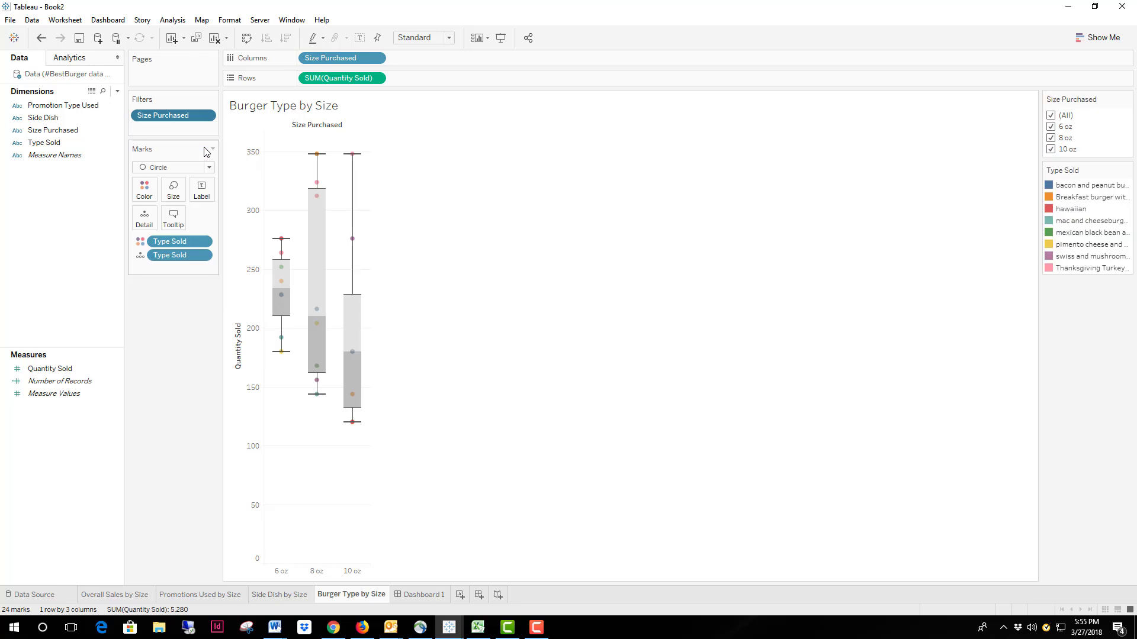
- Try the Size Purchased filter by excluding 6 oz, showing only 8 oz, and reselecting all sizes
{"action": "left_click", "coordinate": [1066, 127]}
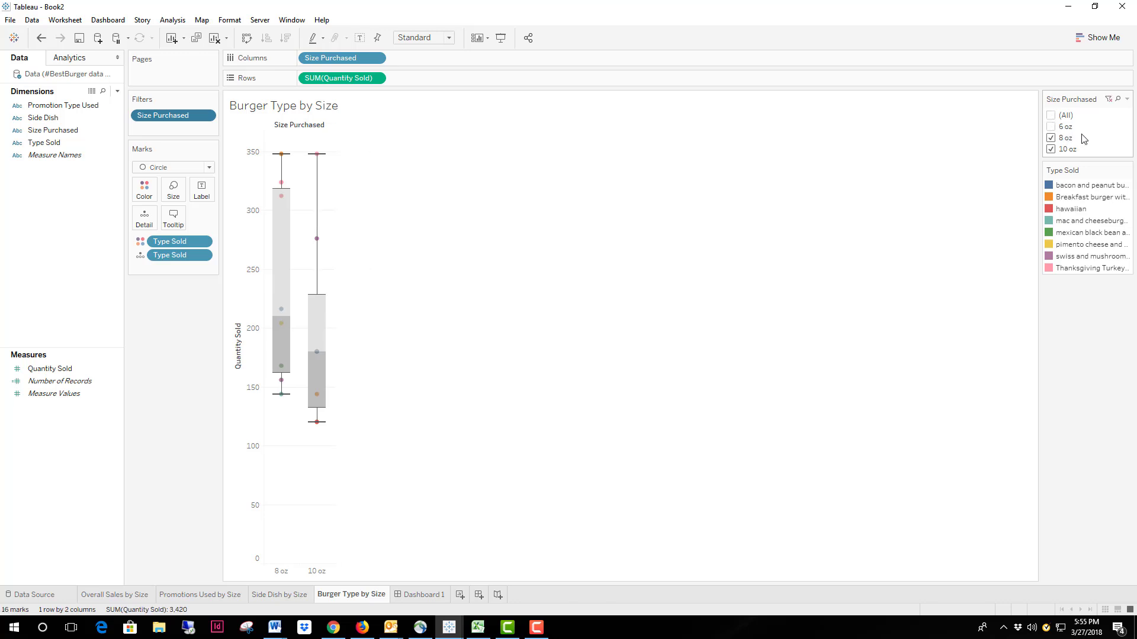
{"action": "left_click", "coordinate": [1051, 126]}
{"action": "left_click", "coordinate": [1051, 115]}
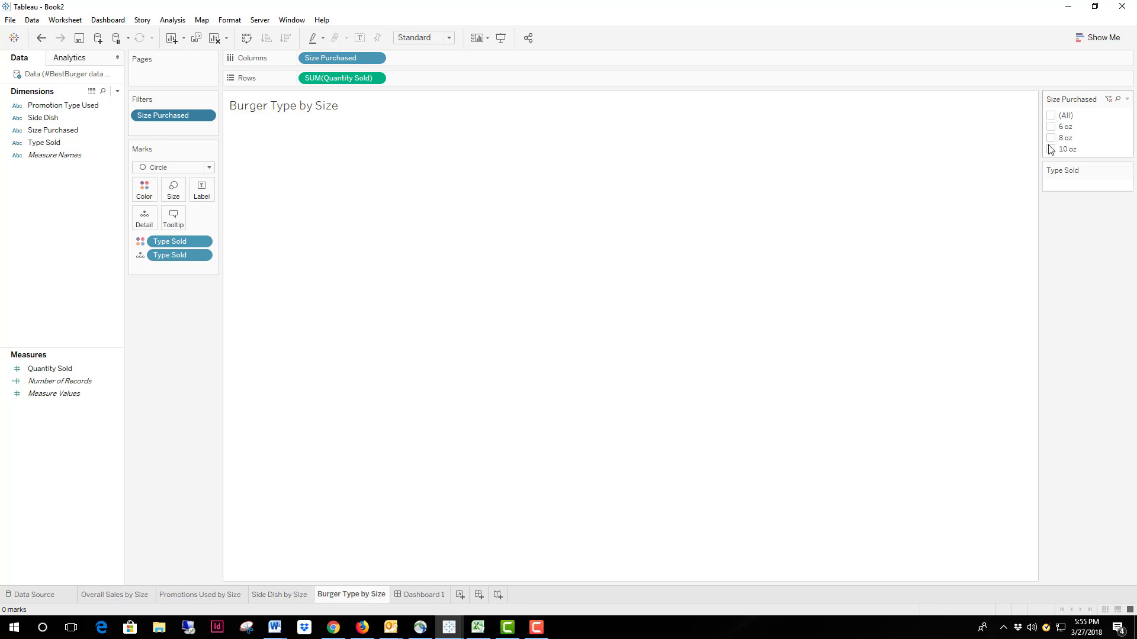
{"action": "left_click", "coordinate": [1051, 137]}
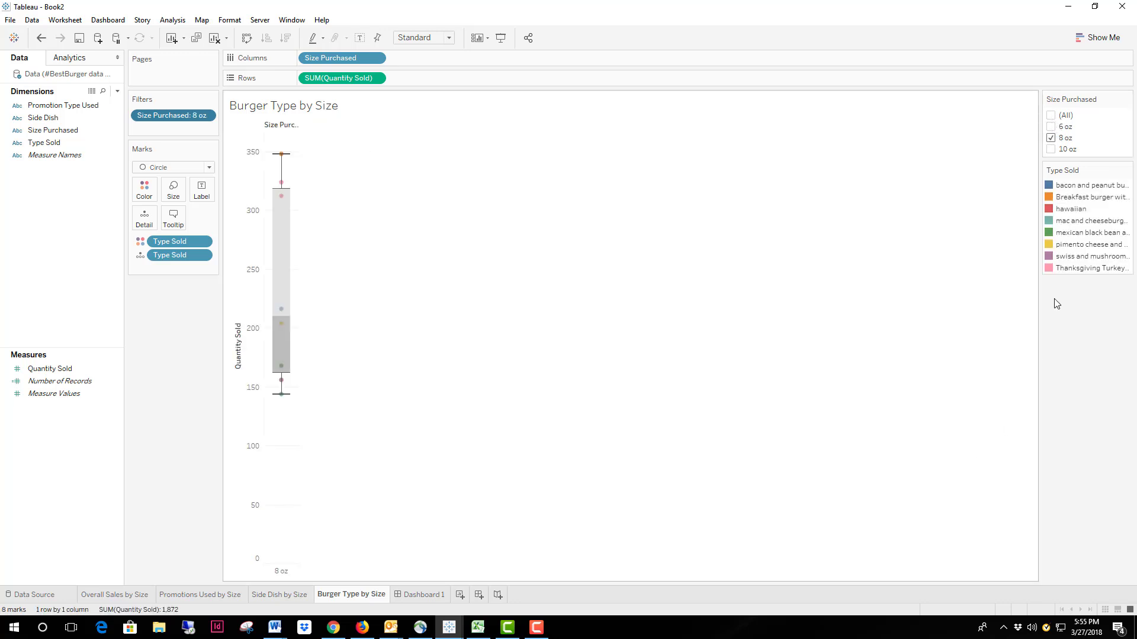
{"action": "left_click", "coordinate": [1051, 116]}
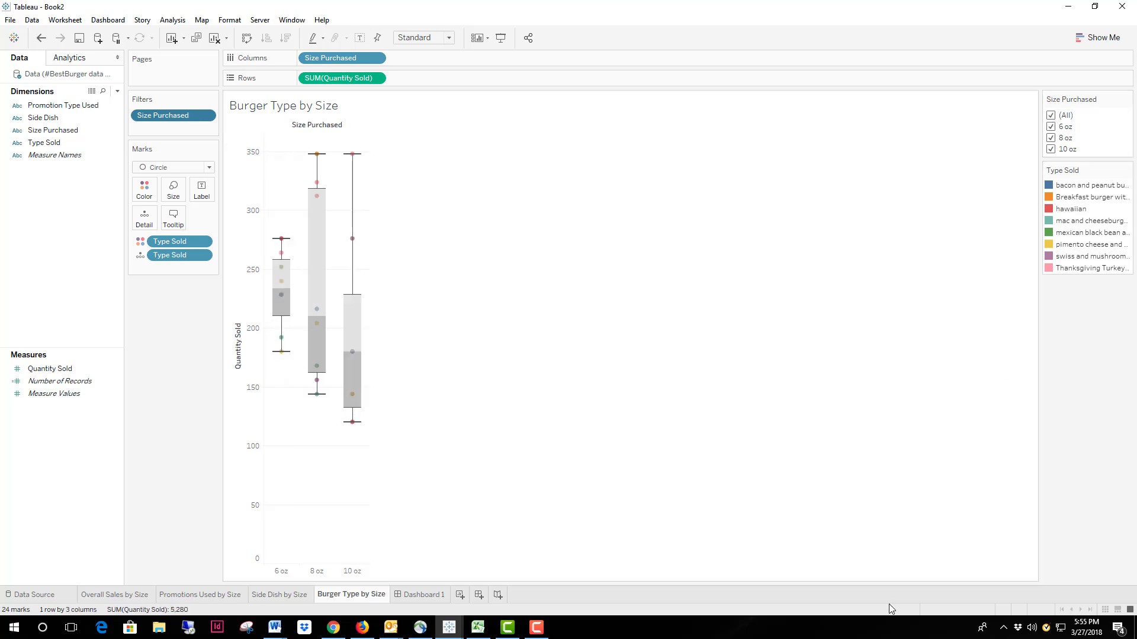
- Place the Overall Sales by Size sheet on the empty Dashboard 1
{"action": "left_click", "coordinate": [424, 595]}
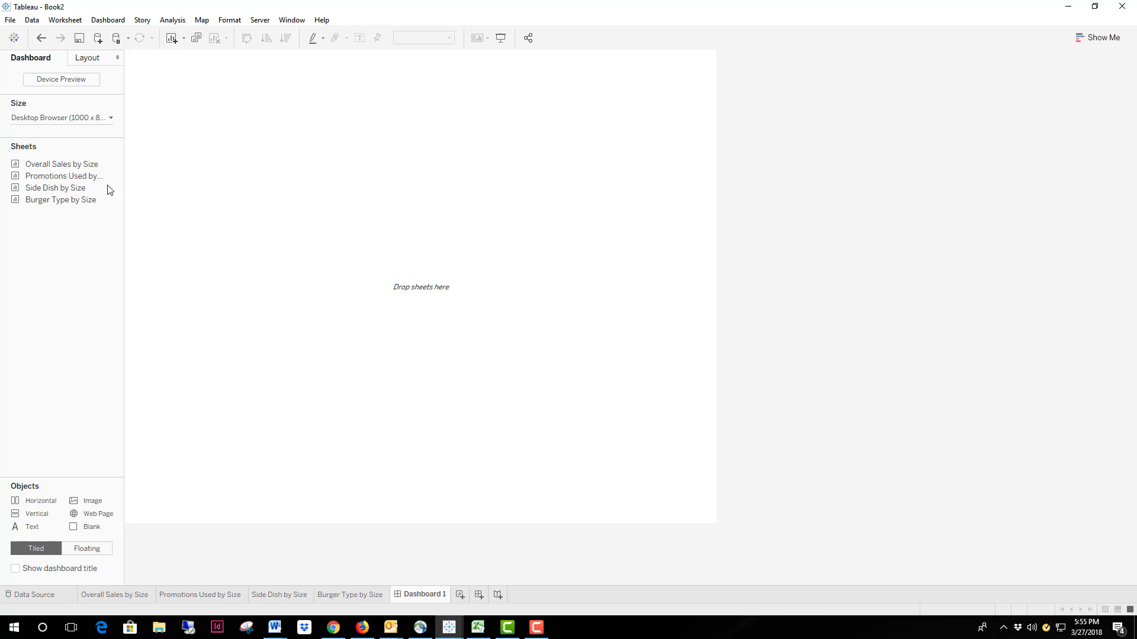
{"action": "mouse_move", "coordinate": [73, 169]}
{"action": "mouse_move", "coordinate": [73, 188]}
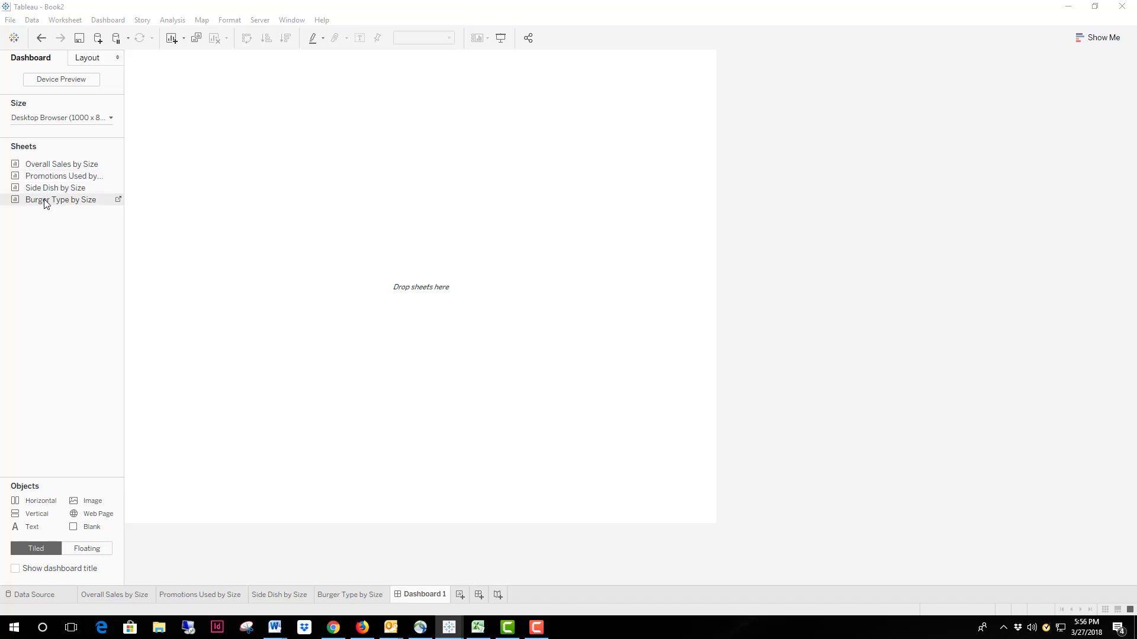
{"action": "left_click_drag", "start_coordinate": [63, 168], "coordinate": [199, 133]}
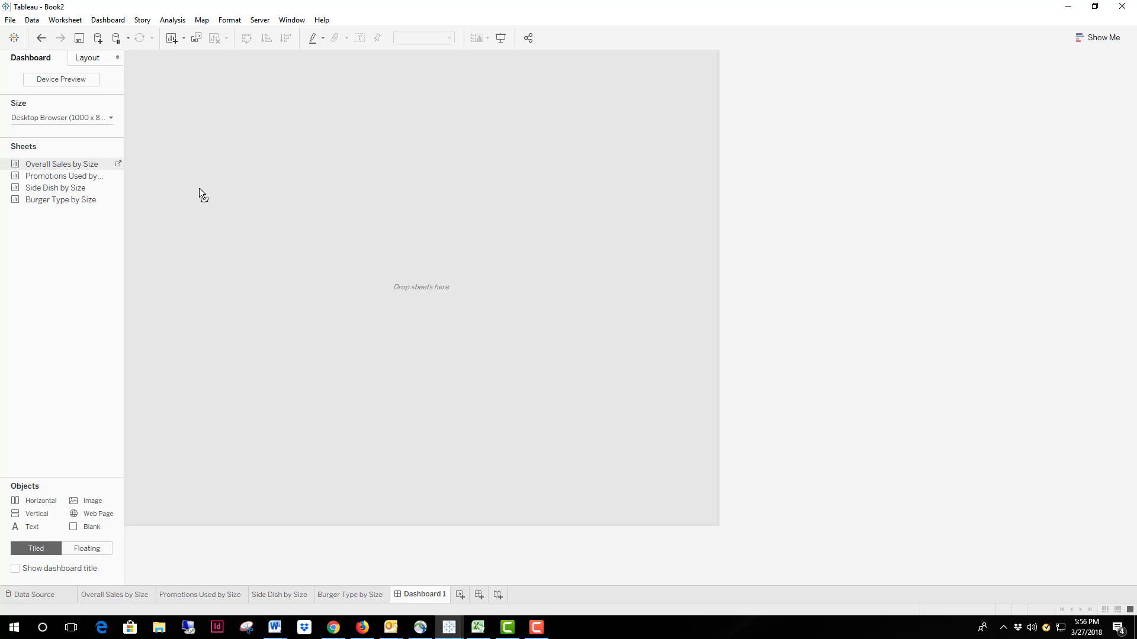
{"action": "left_click_drag", "start_coordinate": [198, 187], "coordinate": [46, 239]}
{"action": "mouse_move", "coordinate": [28, 169]}
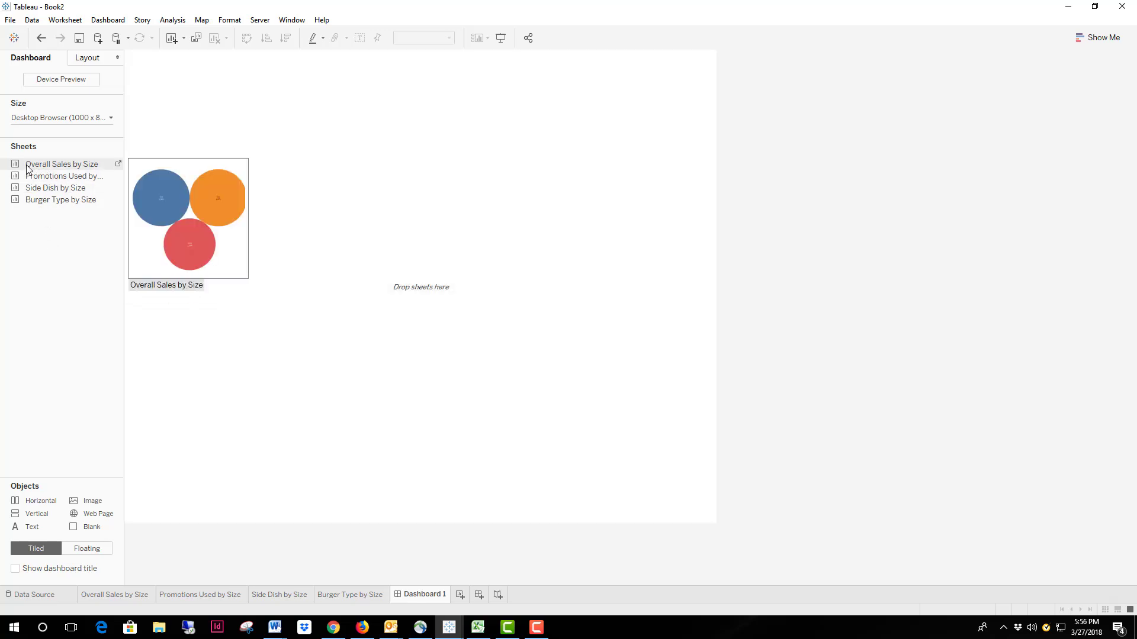
{"action": "left_click_drag", "start_coordinate": [68, 169], "coordinate": [177, 149]}
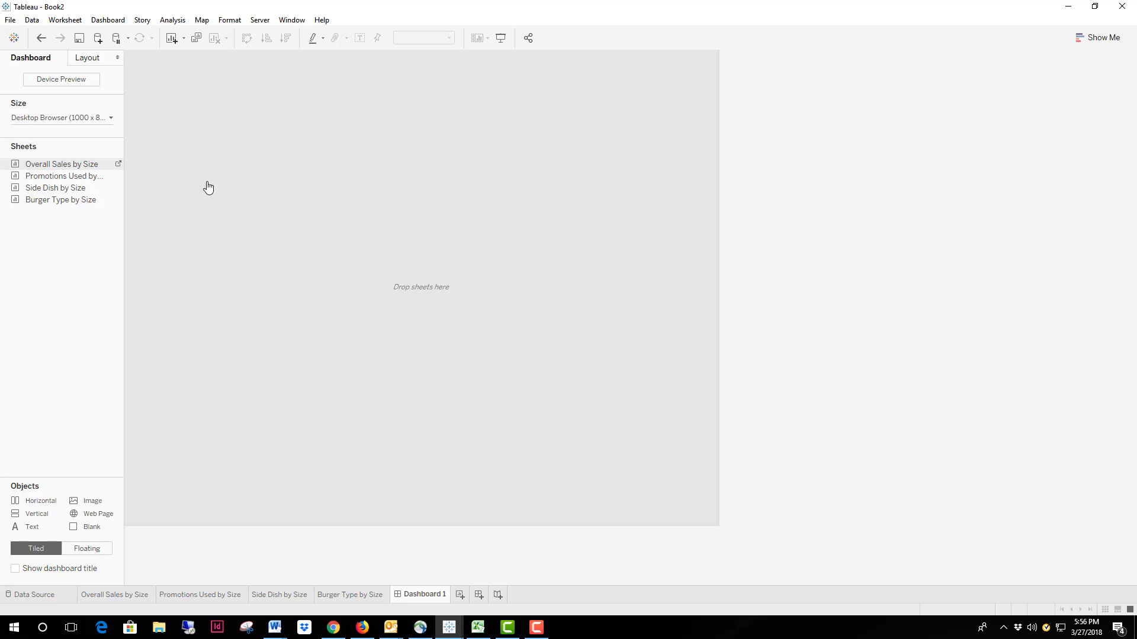
{"action": "left_click_drag", "start_coordinate": [207, 188], "coordinate": [211, 189]}
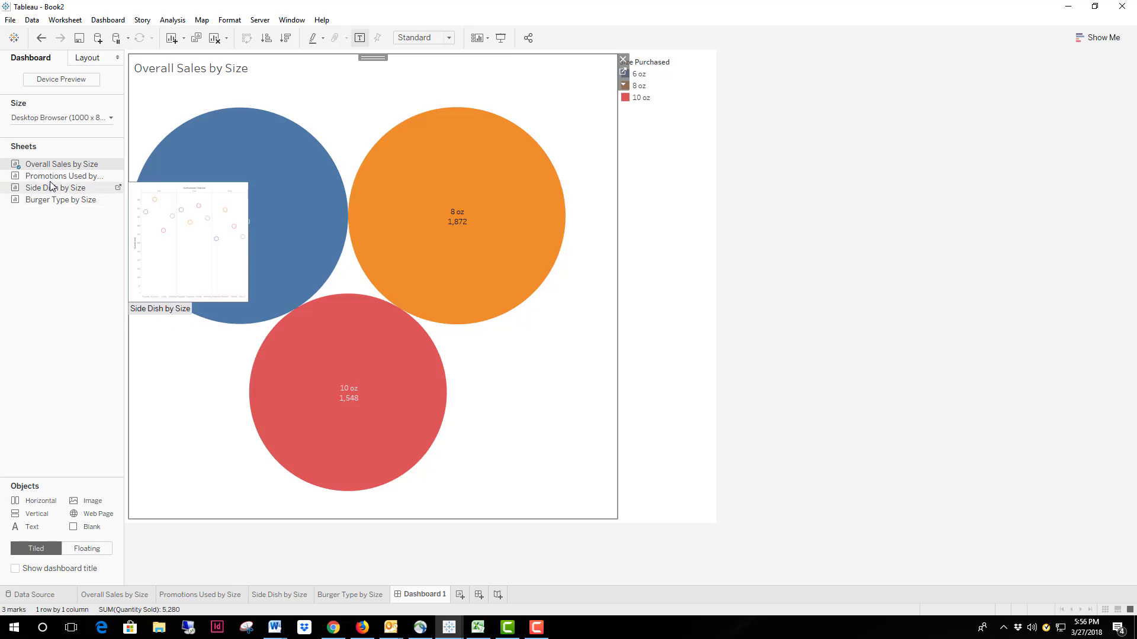
- Complete a two-by-two dashboard with Promotions Used by Size beside Overall Sales, Burger Type by Size beneath it, and Side Dish by Size beneath Promotions
{"action": "left_click_drag", "start_coordinate": [56, 176], "coordinate": [514, 225]}
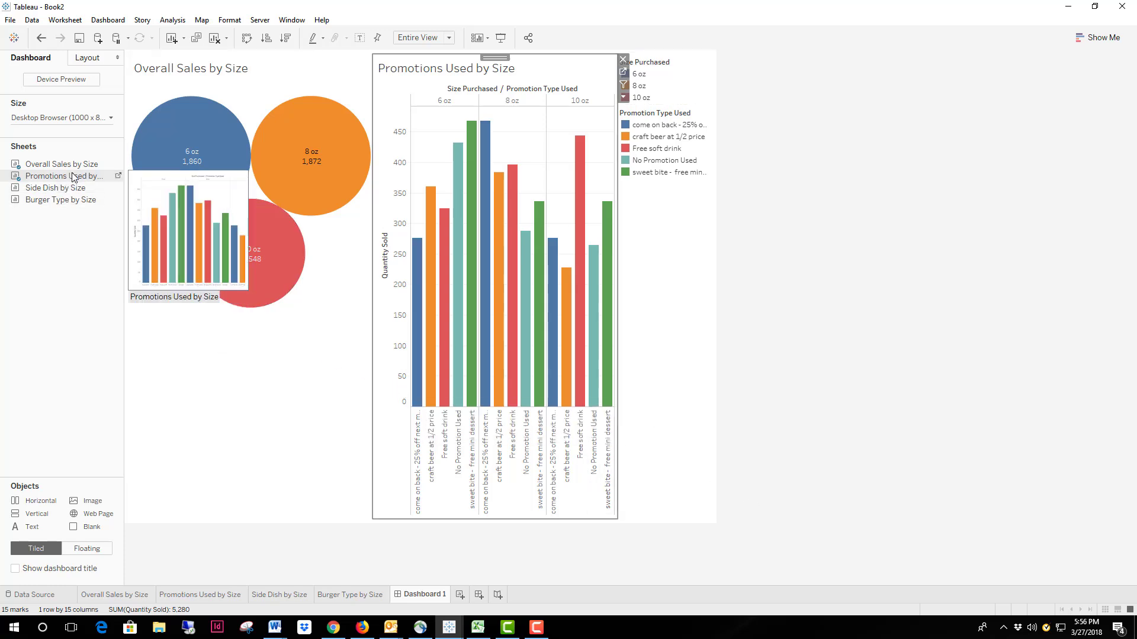
{"action": "mouse_move", "coordinate": [65, 203]}
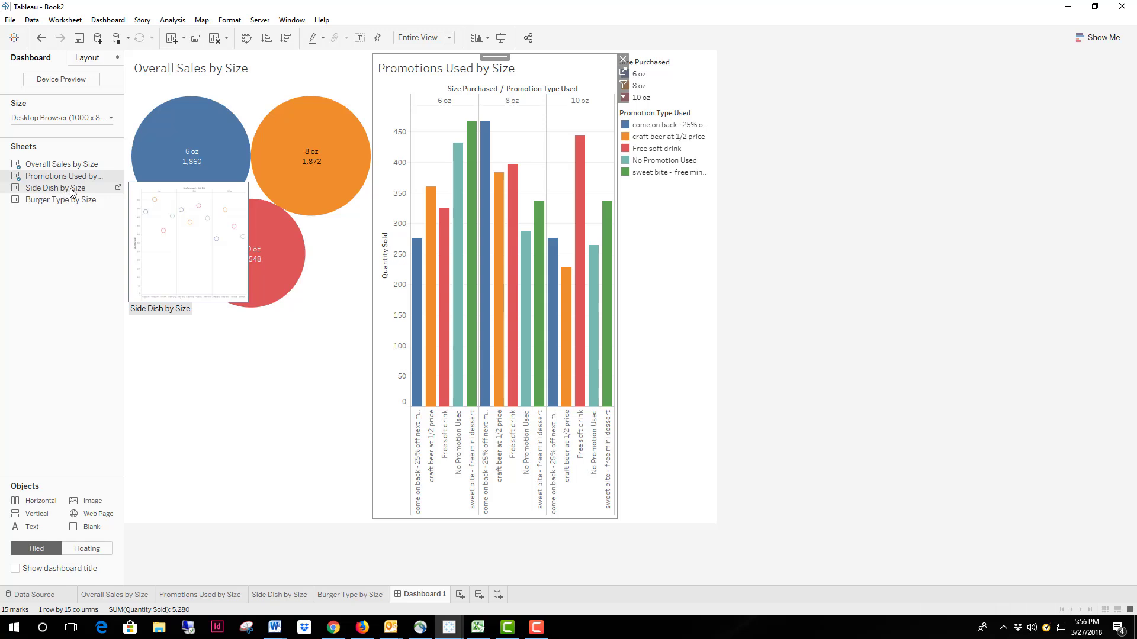
{"action": "left_click_drag", "start_coordinate": [66, 200], "coordinate": [235, 406]}
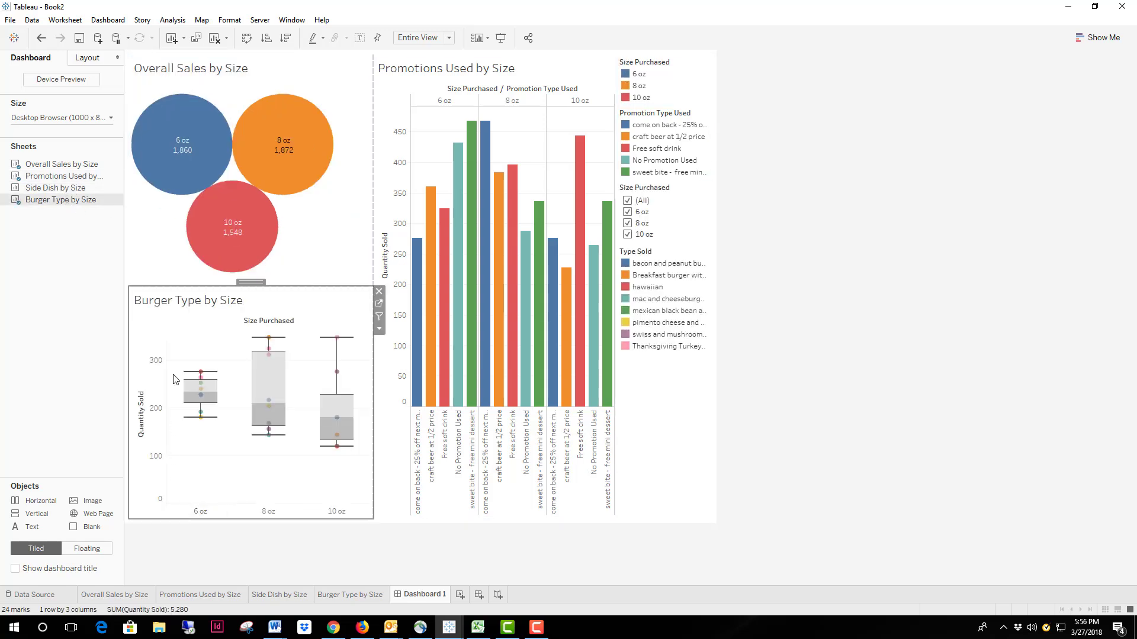
{"action": "mouse_move", "coordinate": [68, 179]}
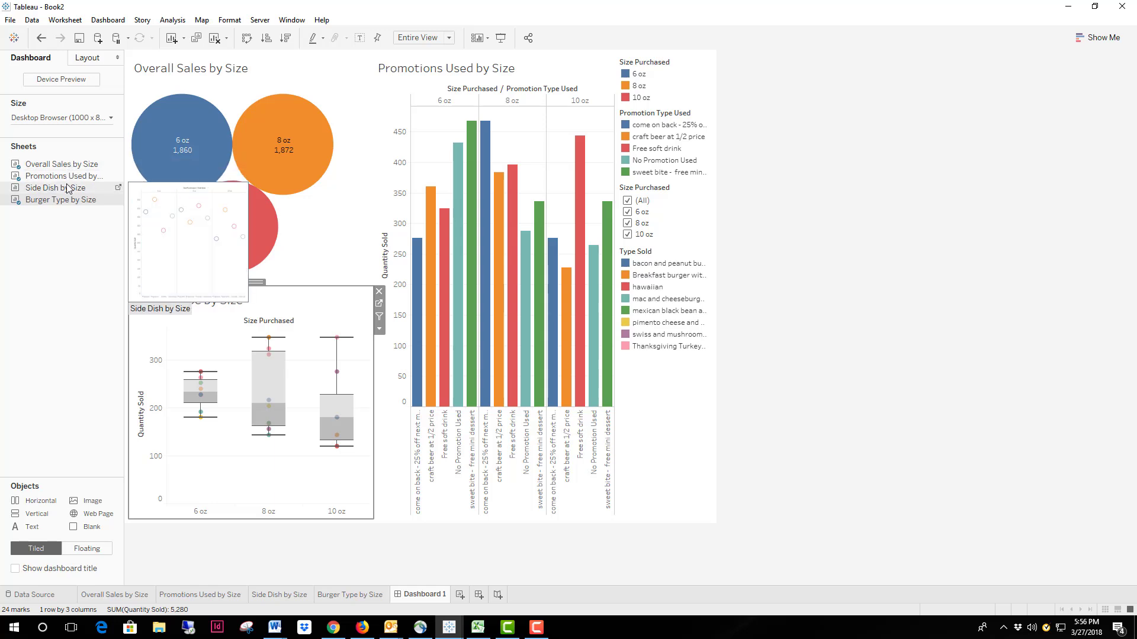
{"action": "left_click_drag", "start_coordinate": [67, 189], "coordinate": [492, 452]}
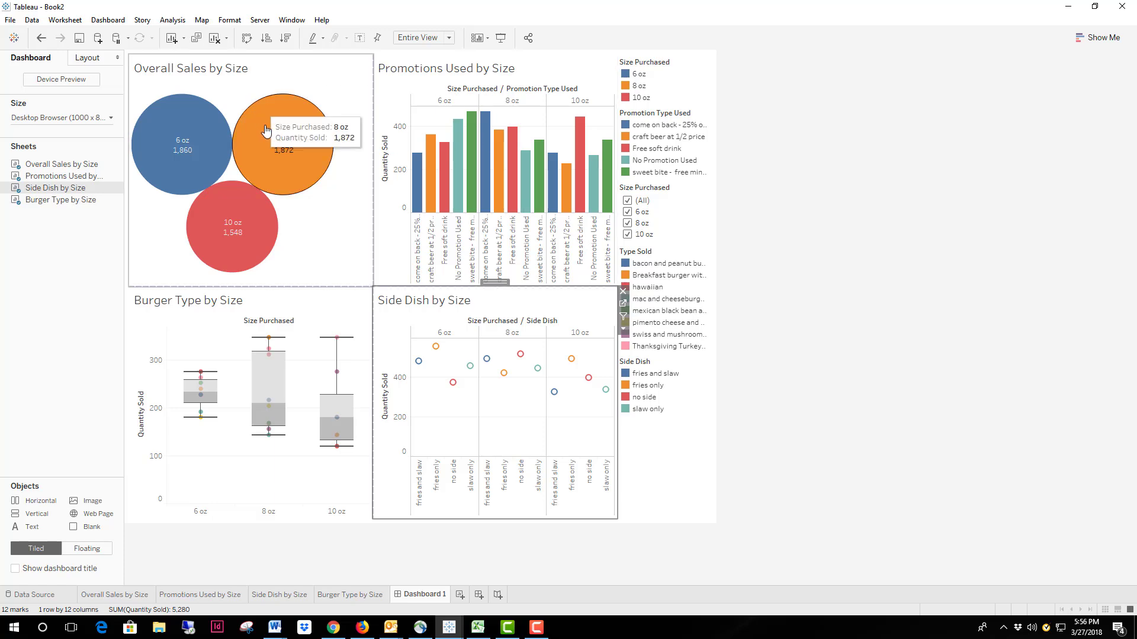
{"action": "left_click", "coordinate": [940, 435]}
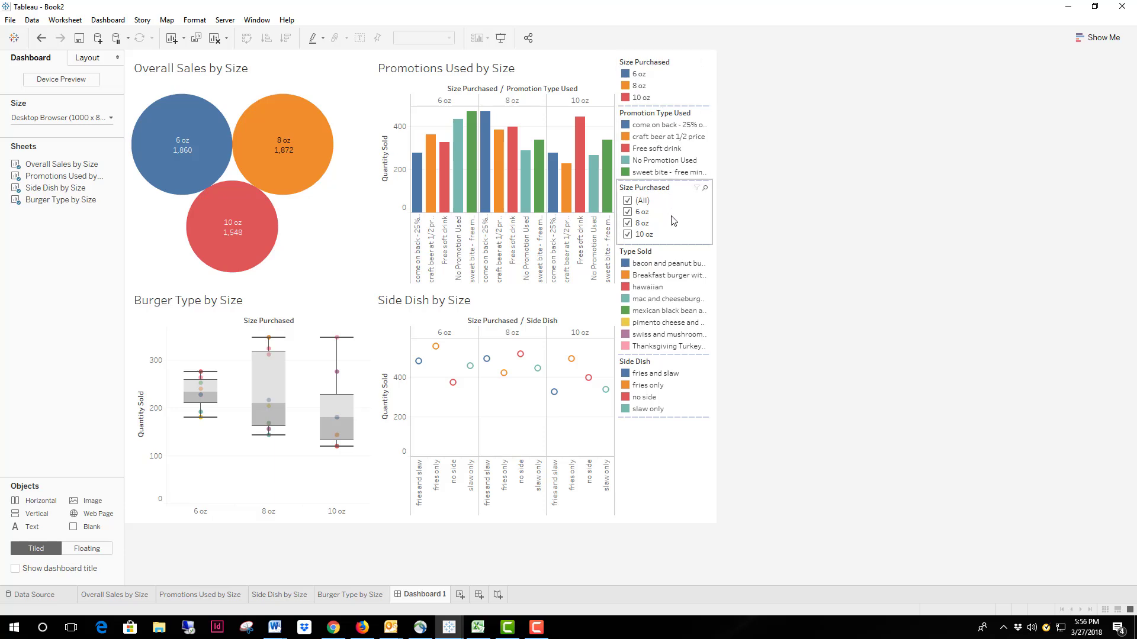
- Toggle all sizes off and on in the dashboard's Size Purchased filter, and apply it to the Overall Sales, Promotions Used and Side Dish worksheets
{"action": "left_click", "coordinate": [627, 201]}
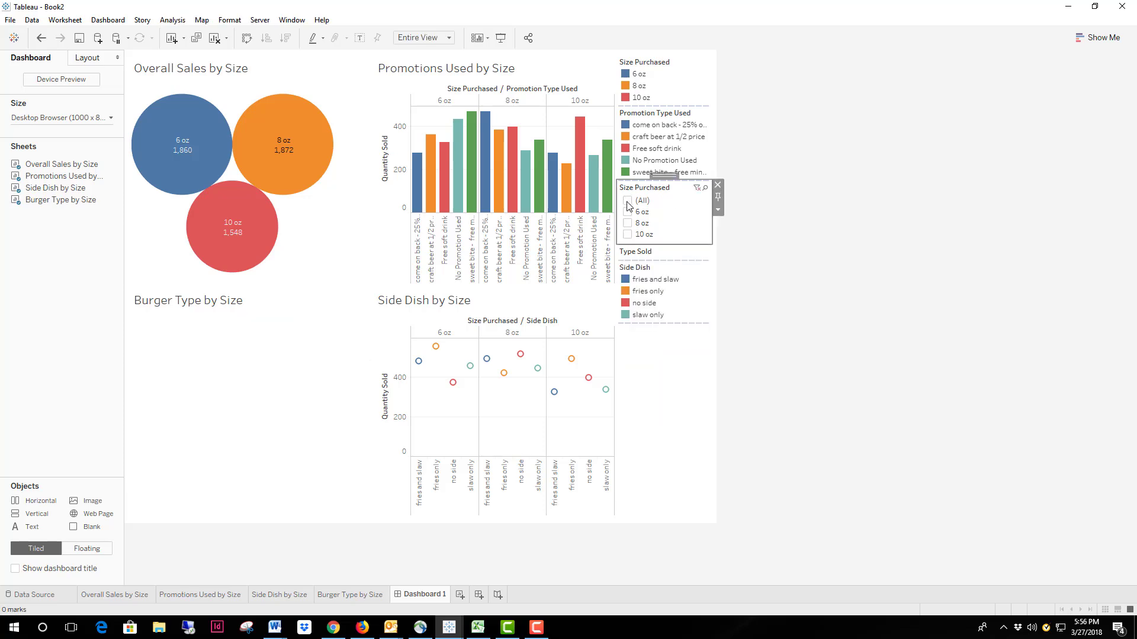
{"action": "left_click", "coordinate": [628, 204]}
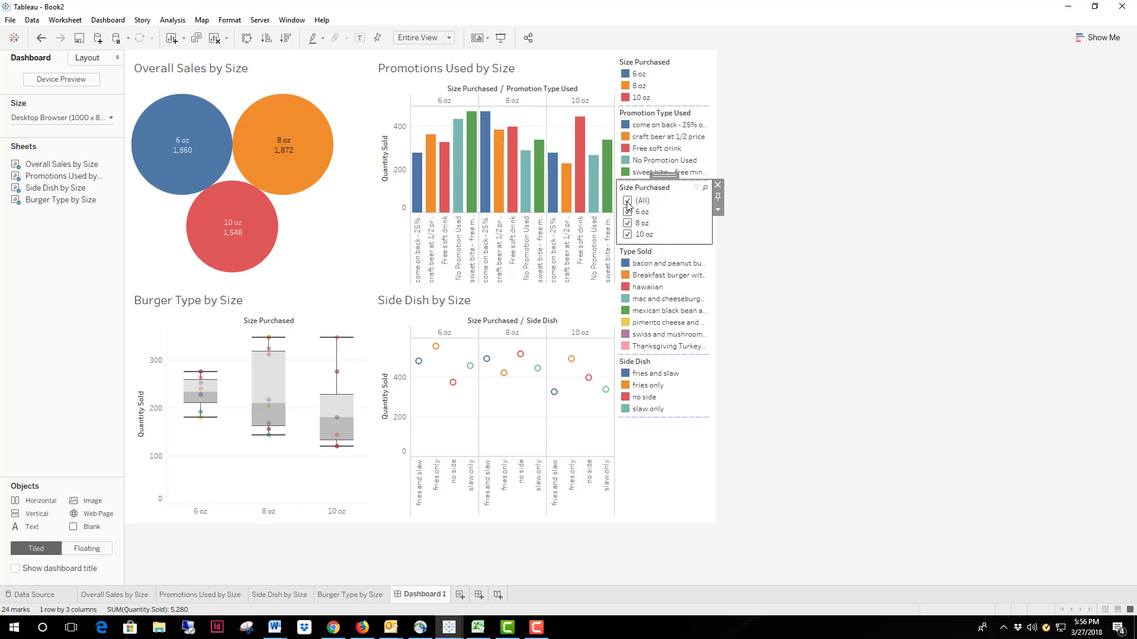
{"action": "right_click", "coordinate": [704, 192]}
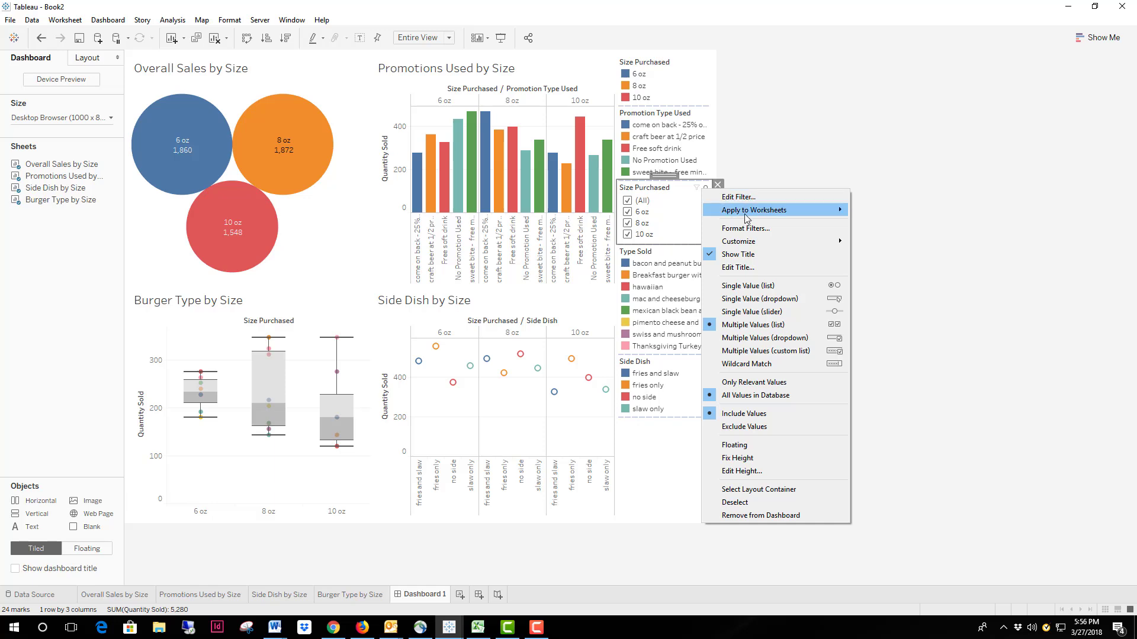
{"action": "mouse_move", "coordinate": [746, 218]}
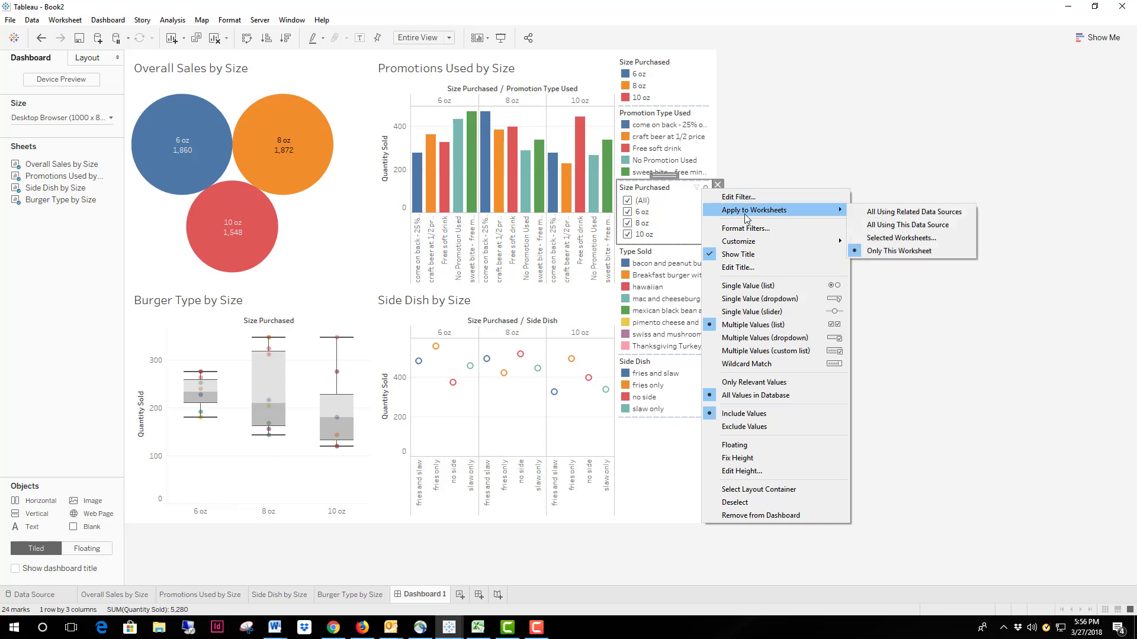
{"action": "left_click", "coordinate": [904, 238]}
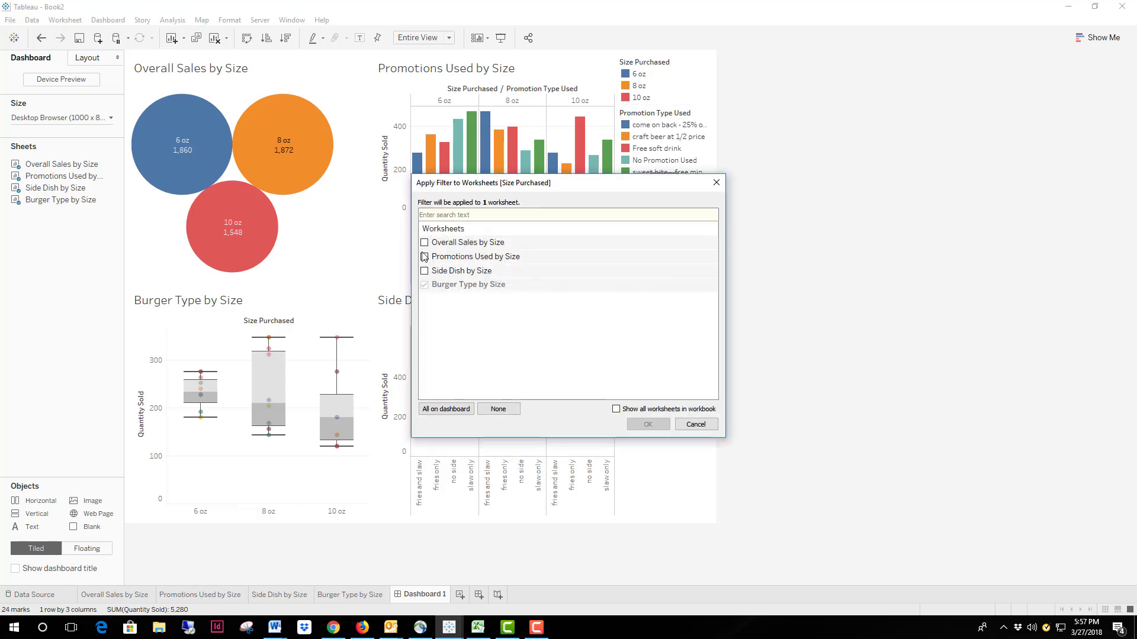
{"action": "left_click", "coordinate": [424, 242]}
{"action": "left_click", "coordinate": [424, 256]}
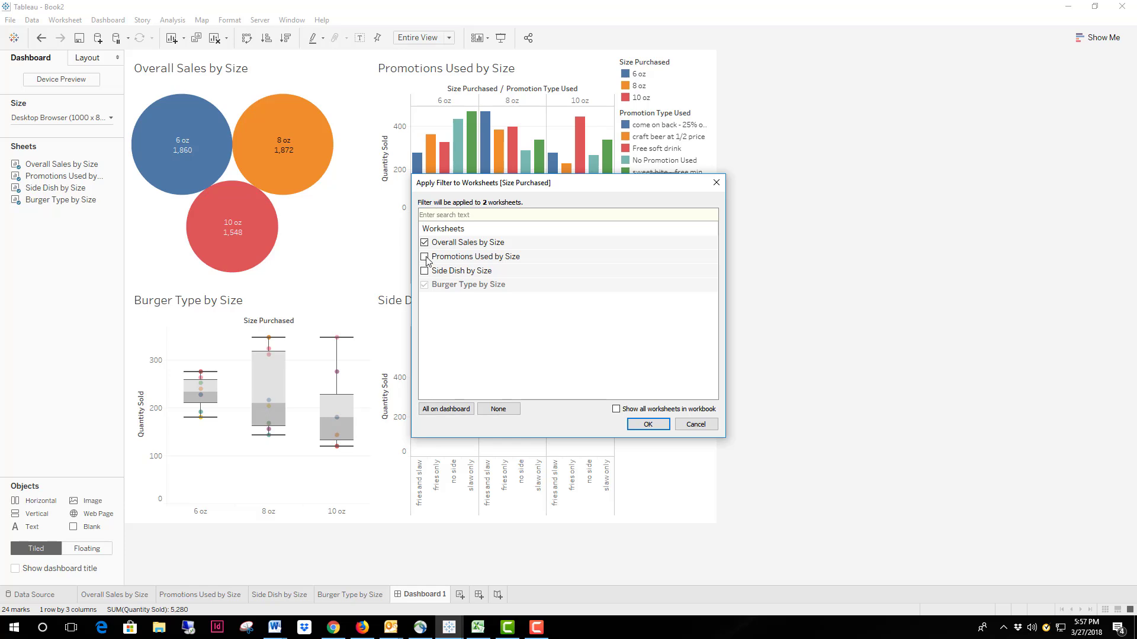
{"action": "left_click", "coordinate": [424, 271]}
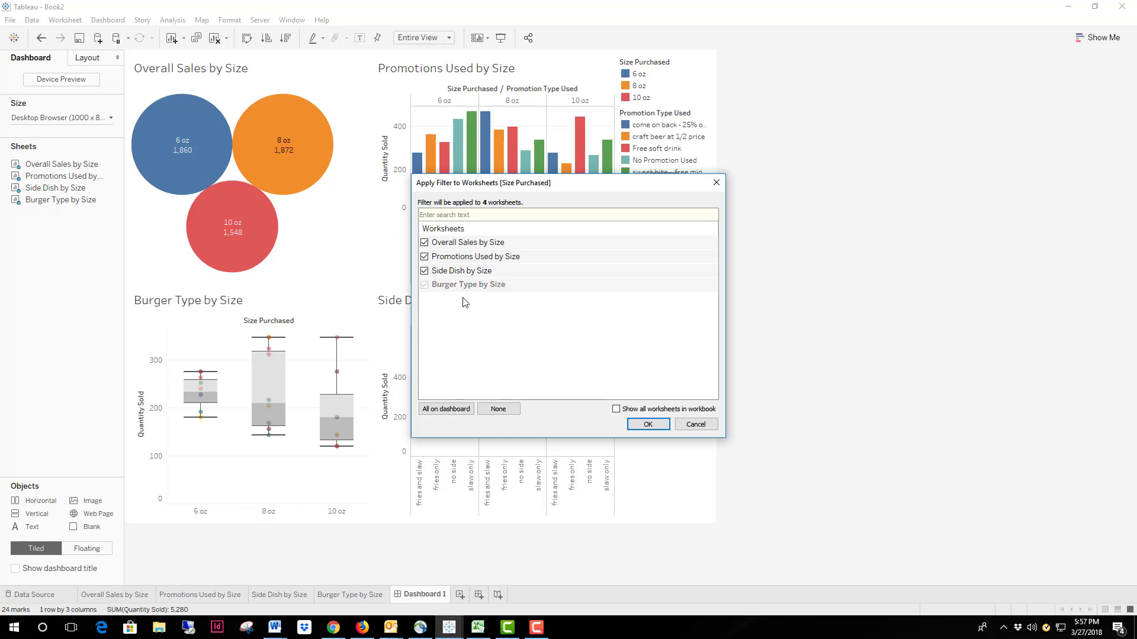
{"action": "left_click", "coordinate": [647, 424]}
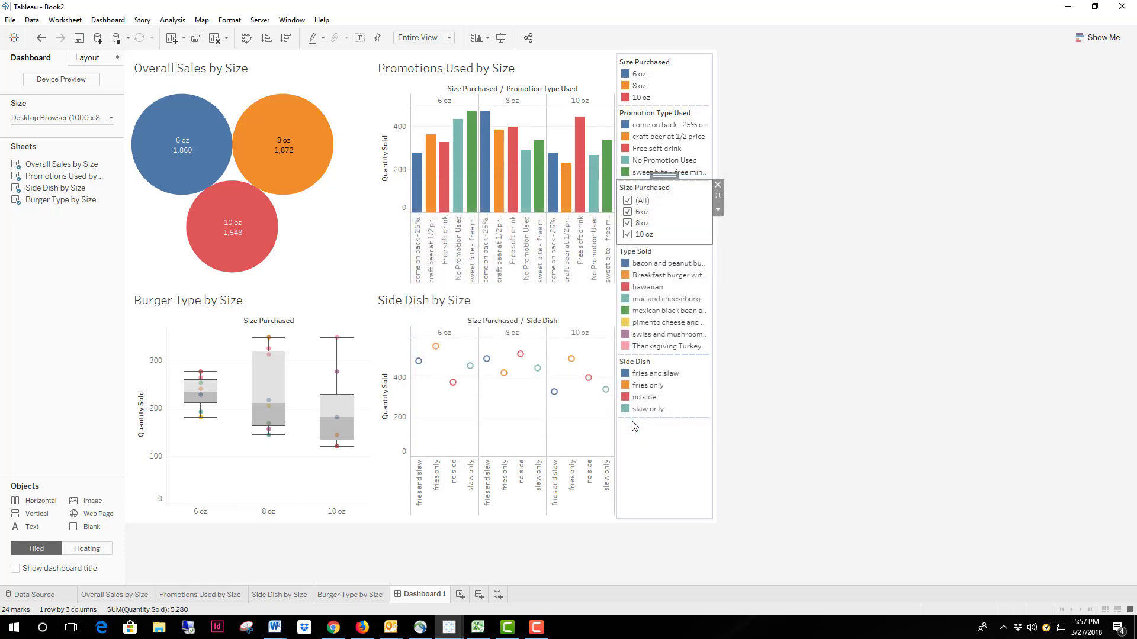
- Deselect all sizes in the dashboard filter, and fix the Side Dish legend's height with highlighting turned on
{"action": "left_click", "coordinate": [628, 201]}
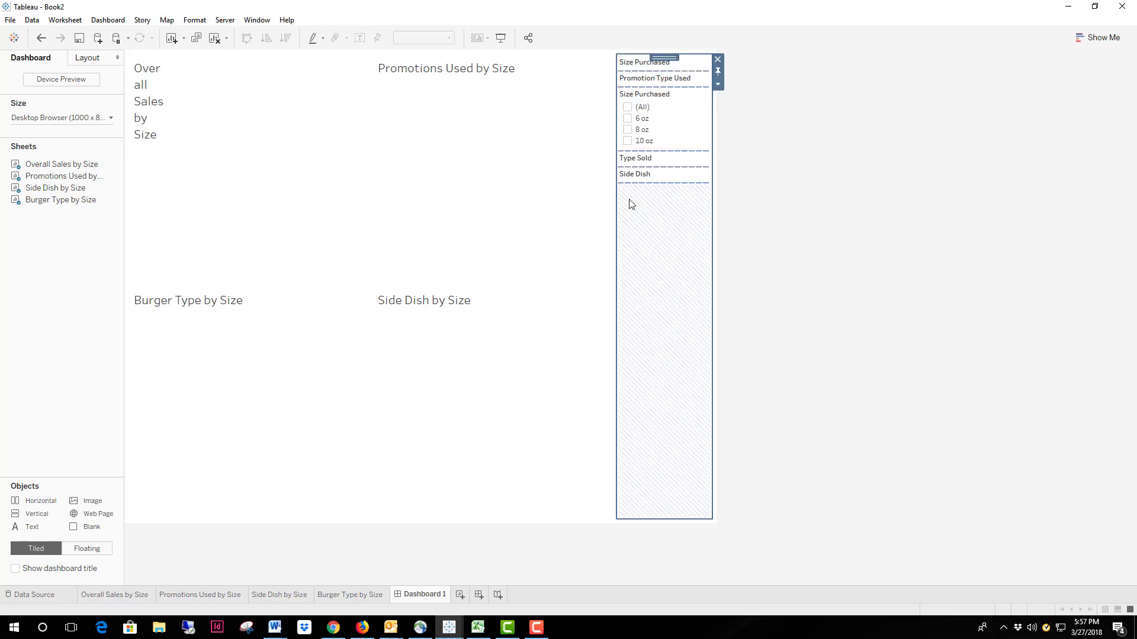
{"action": "left_click", "coordinate": [636, 176]}
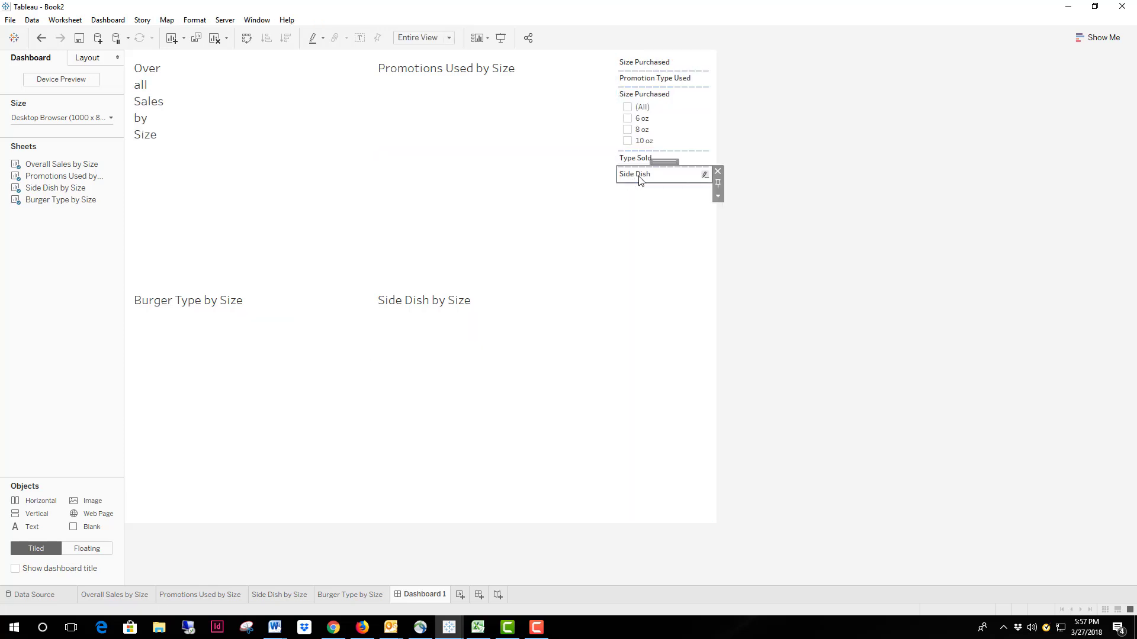
{"action": "left_click", "coordinate": [718, 197]}
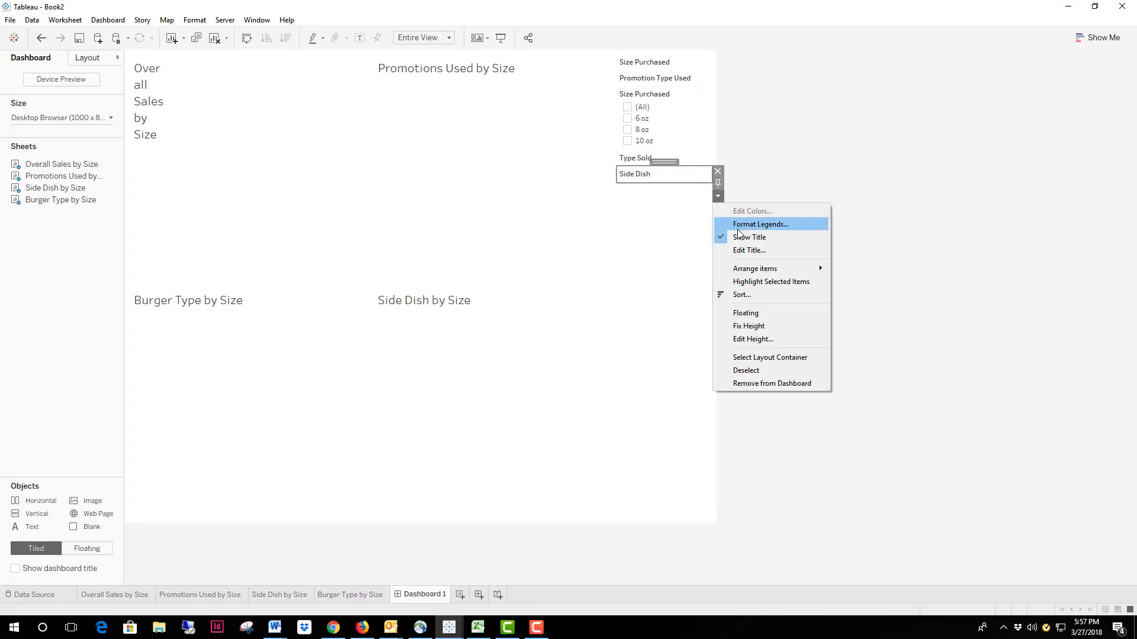
{"action": "left_click", "coordinate": [717, 185]}
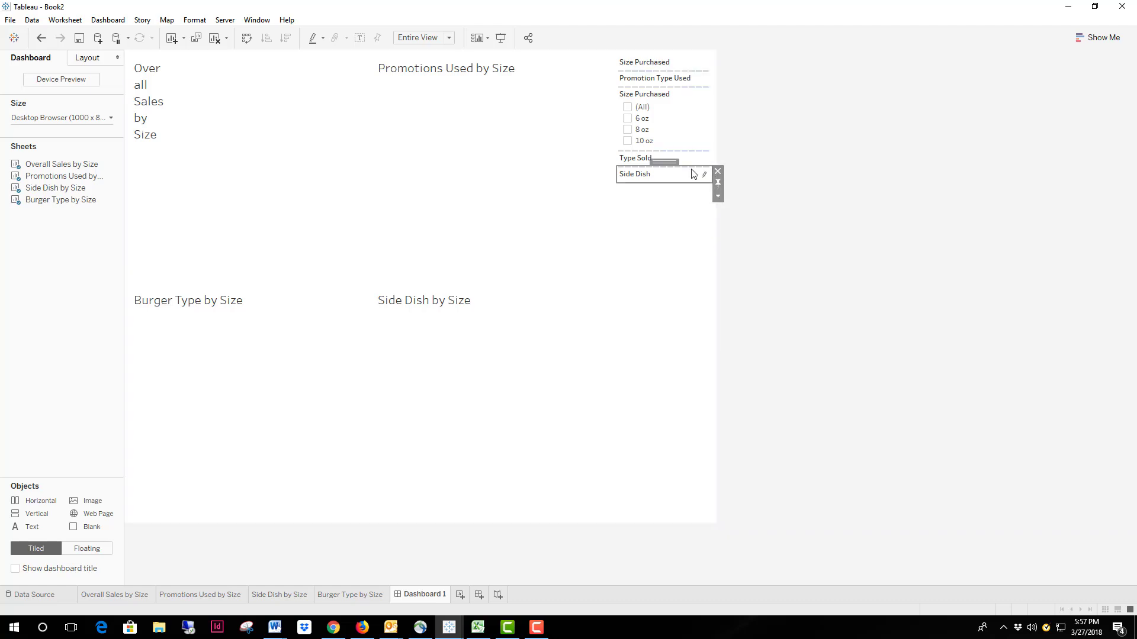
{"action": "left_click", "coordinate": [703, 174]}
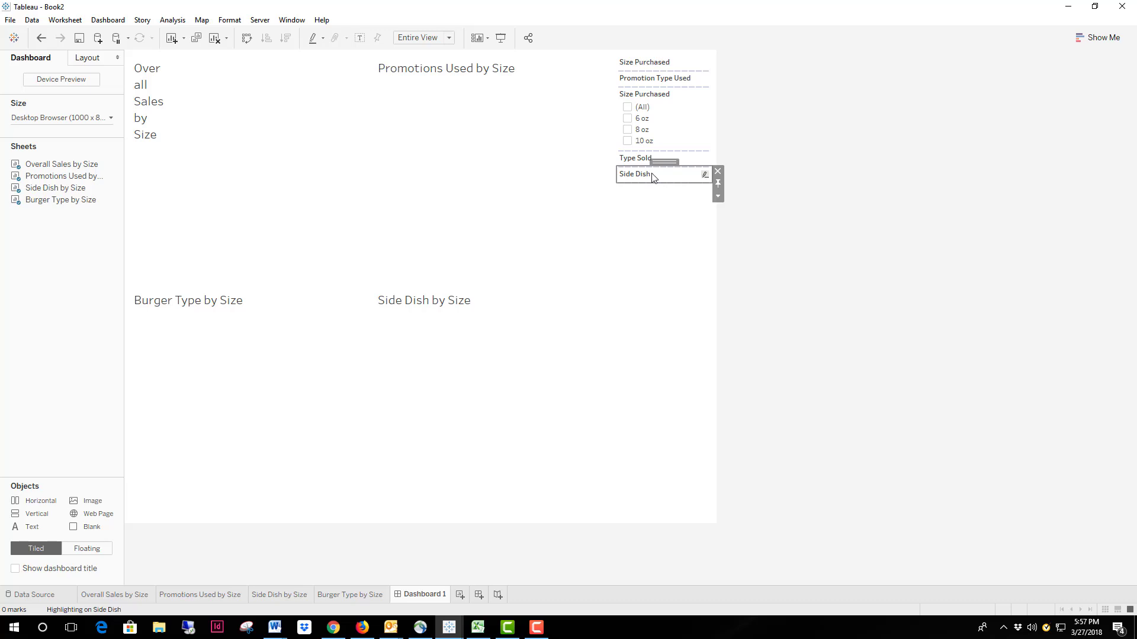
{"action": "right_click", "coordinate": [653, 177]}
{"action": "key", "text": "Escape"}
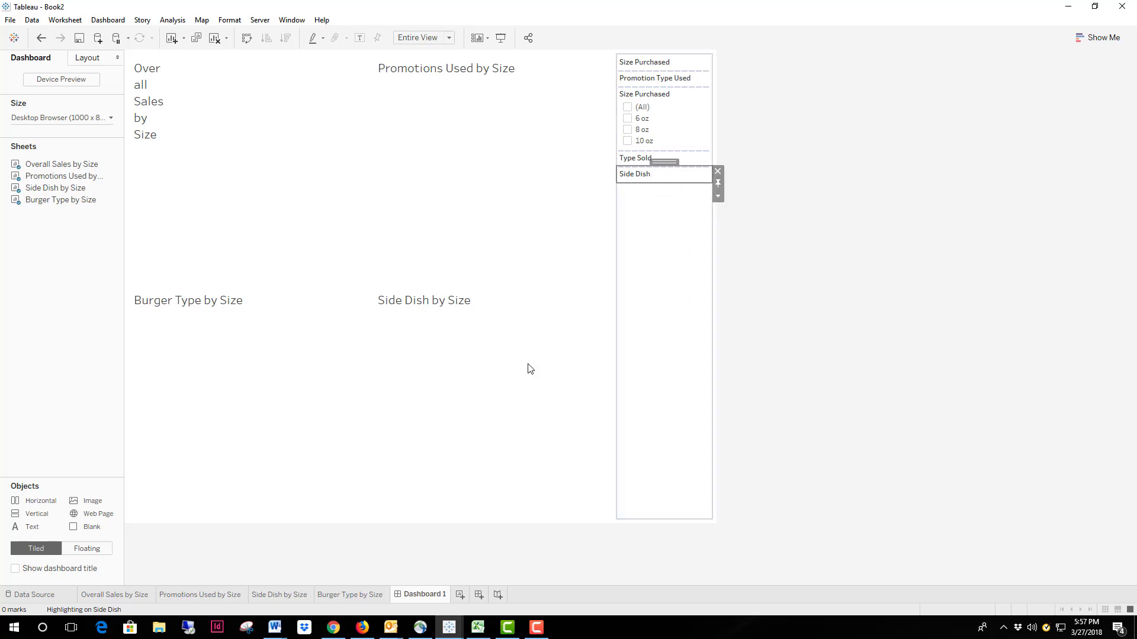
- Check the Side Dish, Promotions and Overall Sales worksheets with no sizes selected, and reselect all sizes in the dashboard's Size Purchased filter
{"action": "left_click", "coordinate": [327, 594]}
{"action": "left_click", "coordinate": [279, 594]}
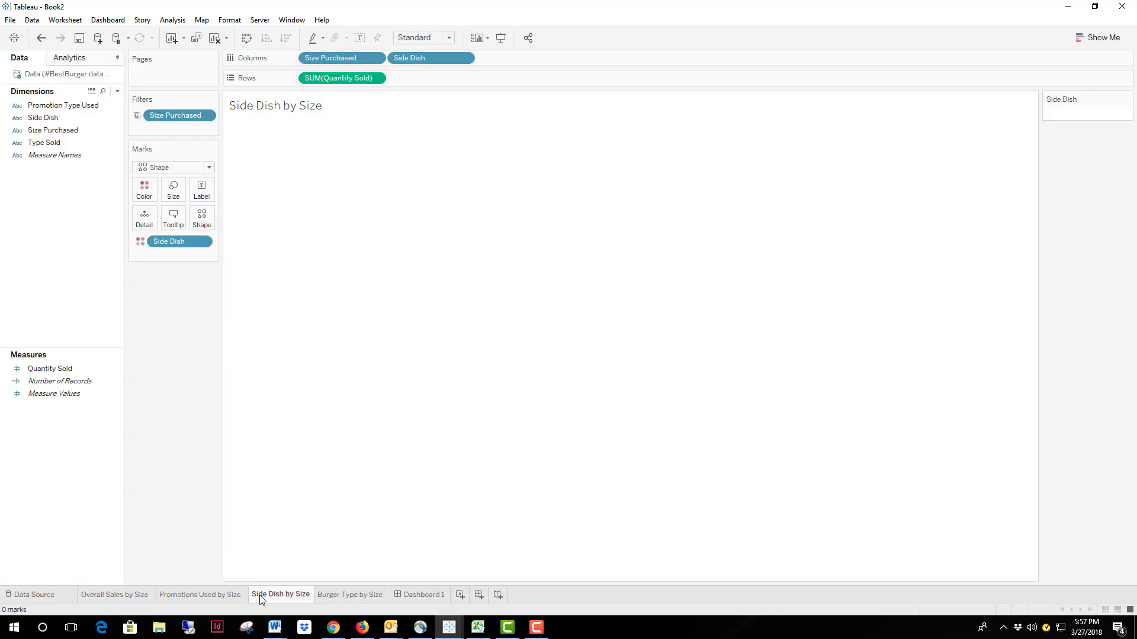
{"action": "left_click", "coordinate": [202, 596]}
{"action": "left_click", "coordinate": [130, 596]}
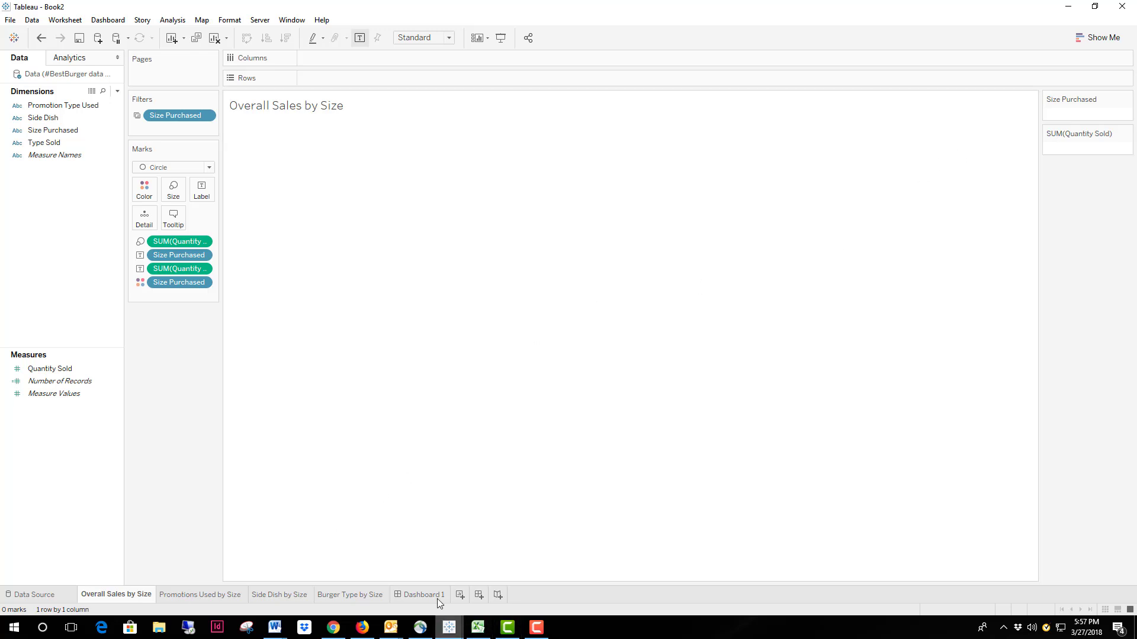
{"action": "left_click", "coordinate": [410, 594]}
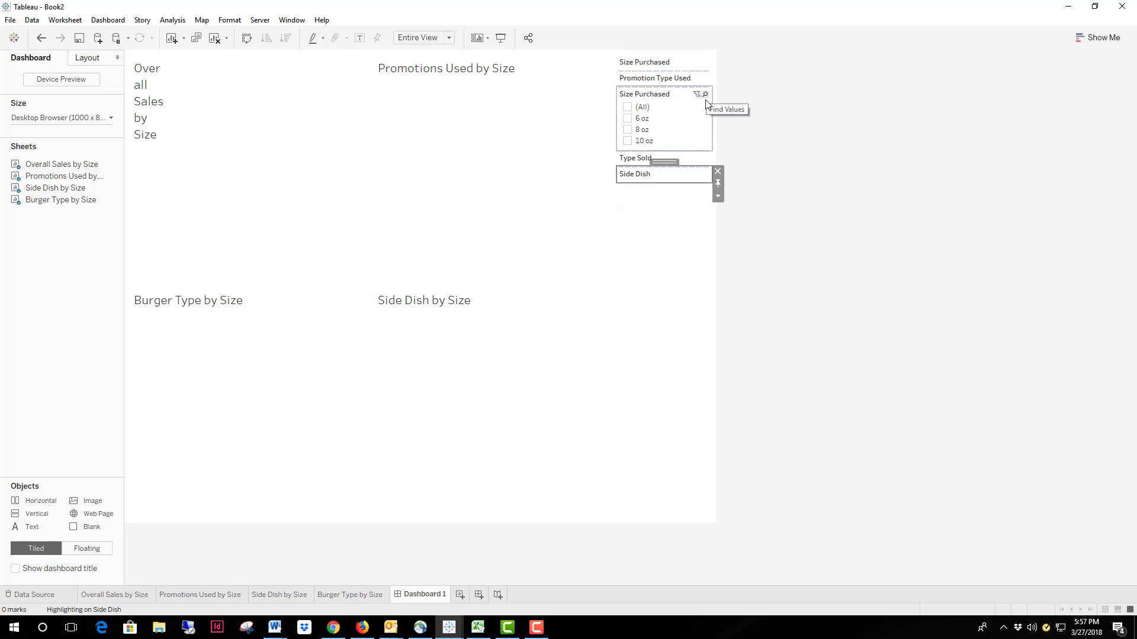
{"action": "left_click", "coordinate": [627, 109]}
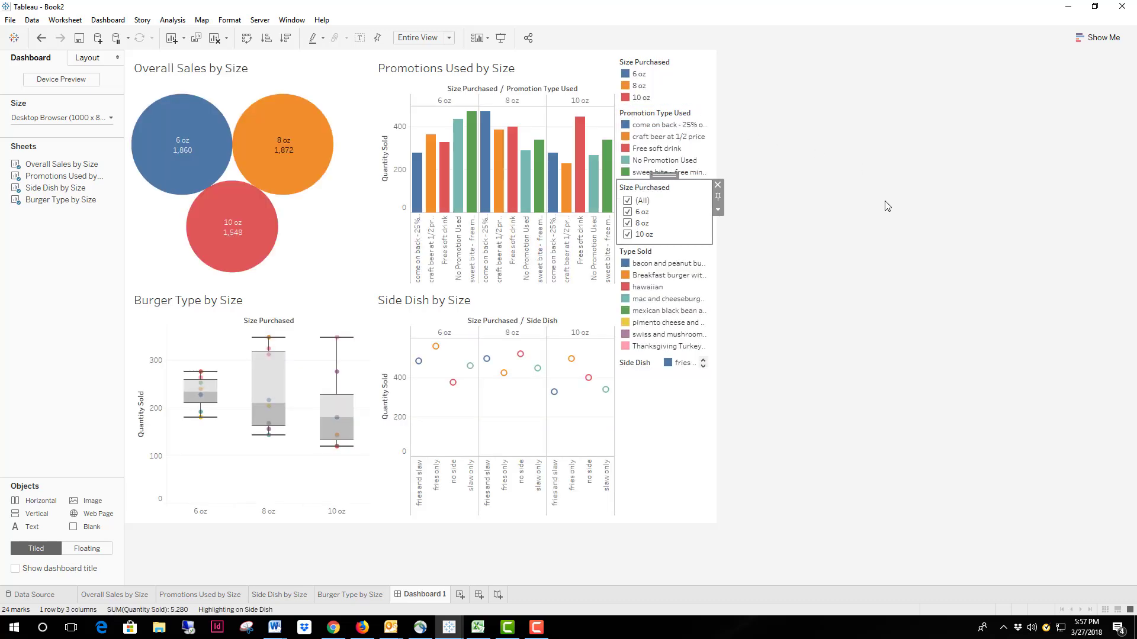
{"action": "mouse_move", "coordinate": [271, 390]}
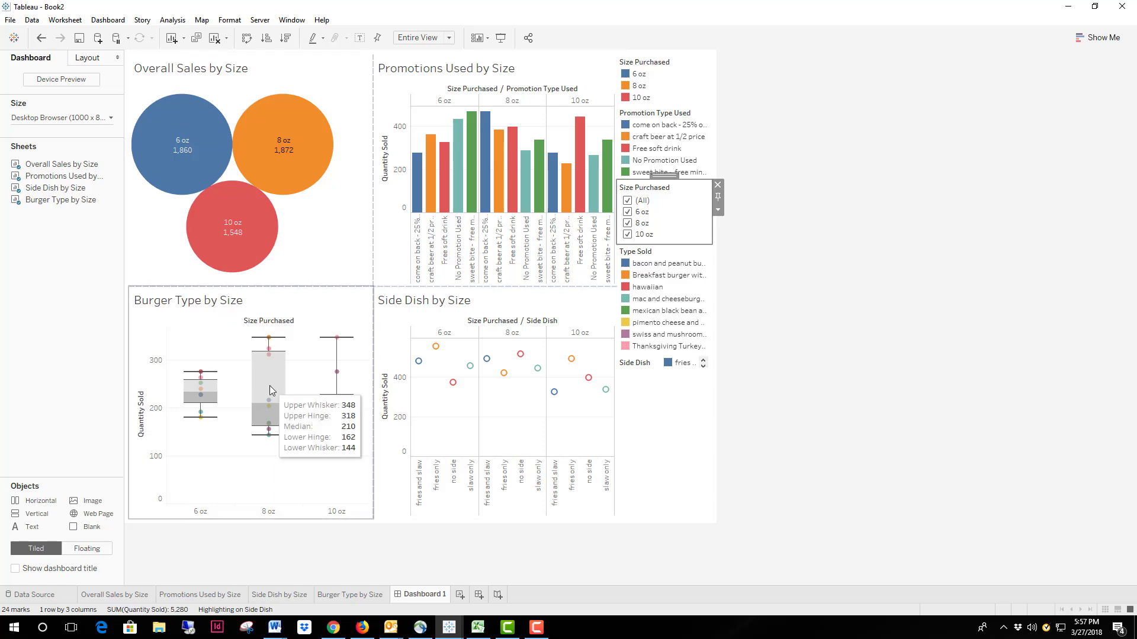
- Limit all dashboard charts to the 6 oz size by deselecting 10 oz and 8 oz in the Size Purchased filter
{"action": "mouse_move", "coordinate": [454, 385]}
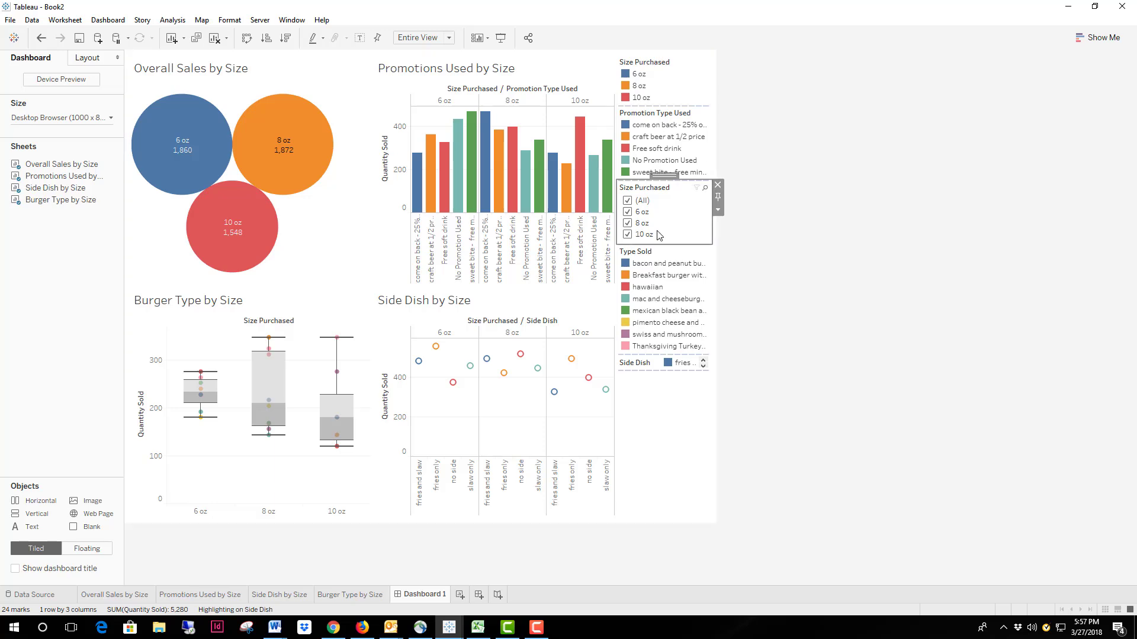
{"action": "left_click", "coordinate": [628, 234]}
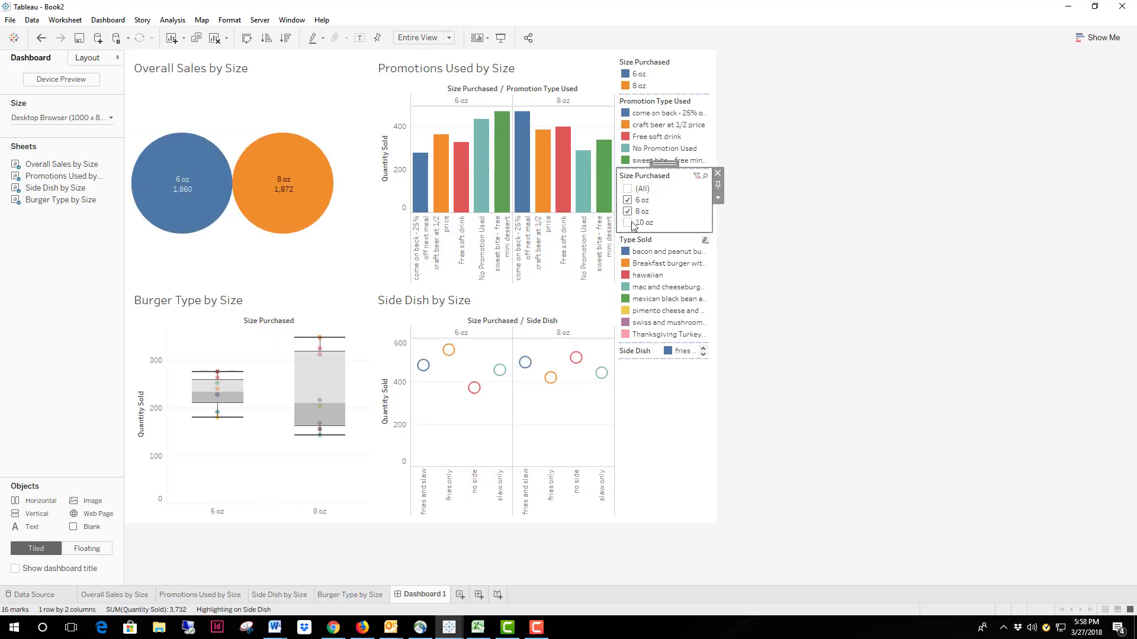
{"action": "left_click", "coordinate": [628, 213]}
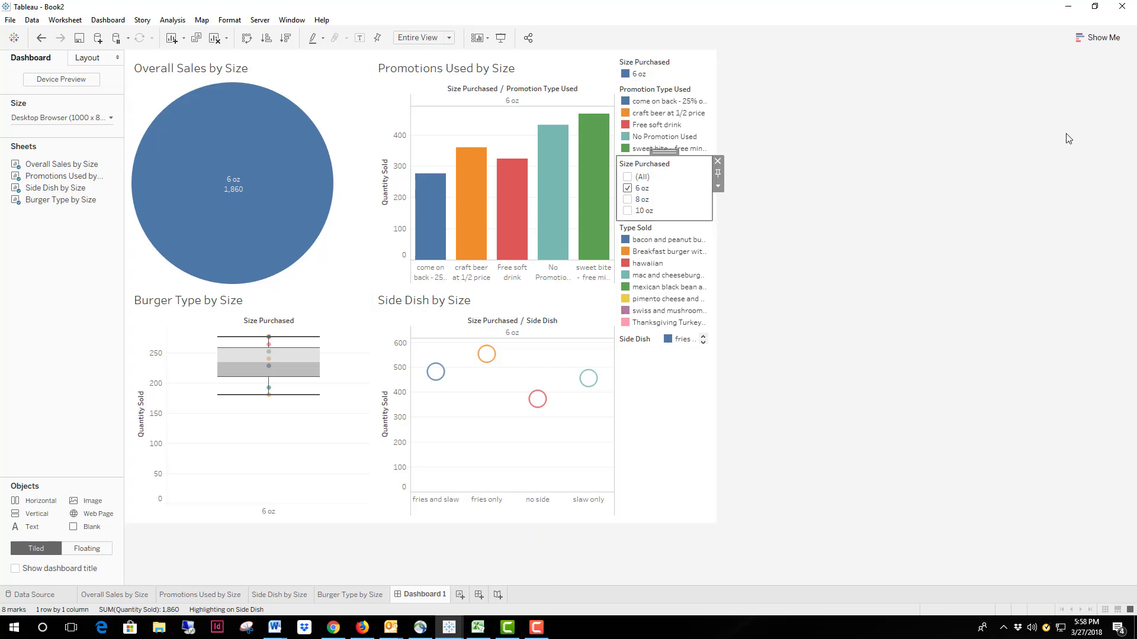
- Switch to the "lab messing around" workbook and show all promotions with the dashboard's Choose a Promotion filter
{"action": "left_click", "coordinate": [1068, 8]}
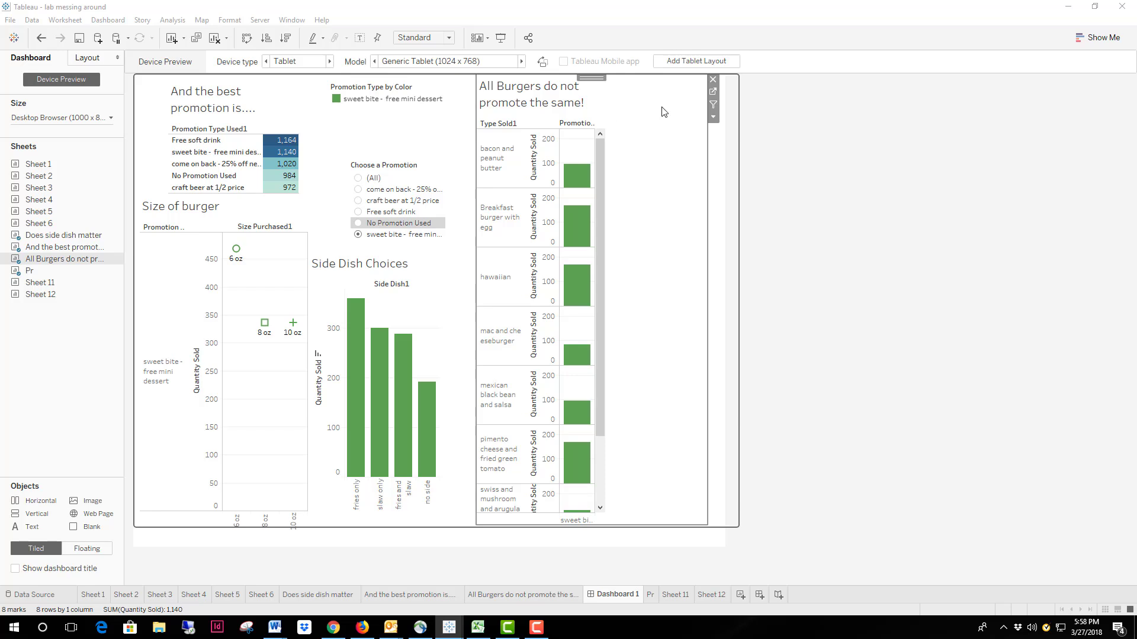
{"action": "left_click", "coordinate": [714, 104]}
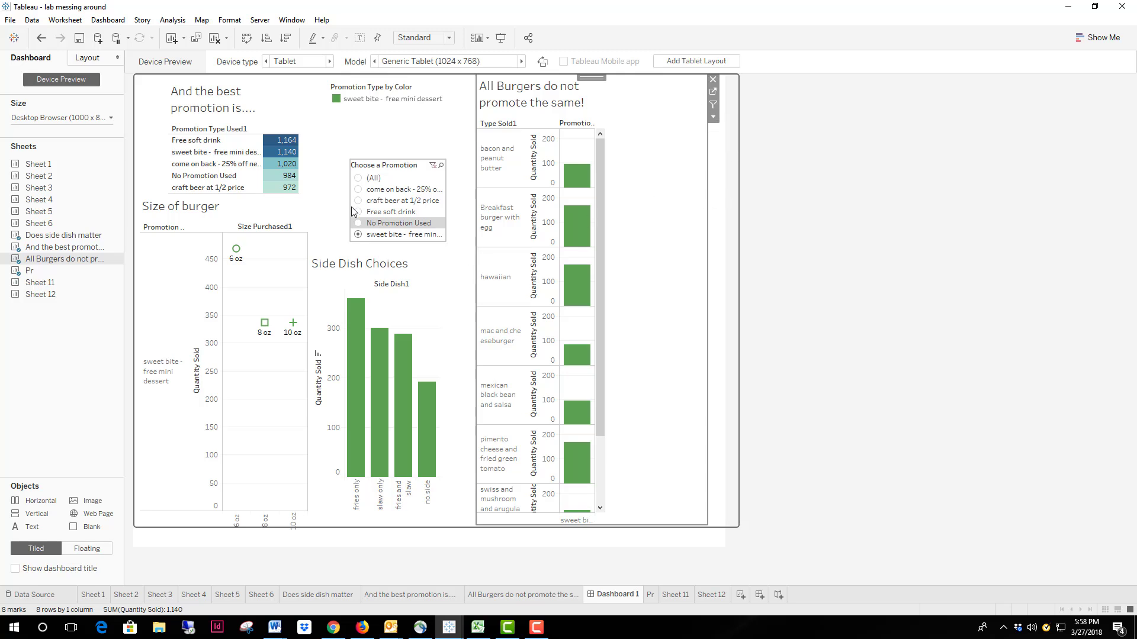
{"action": "left_click", "coordinate": [359, 178]}
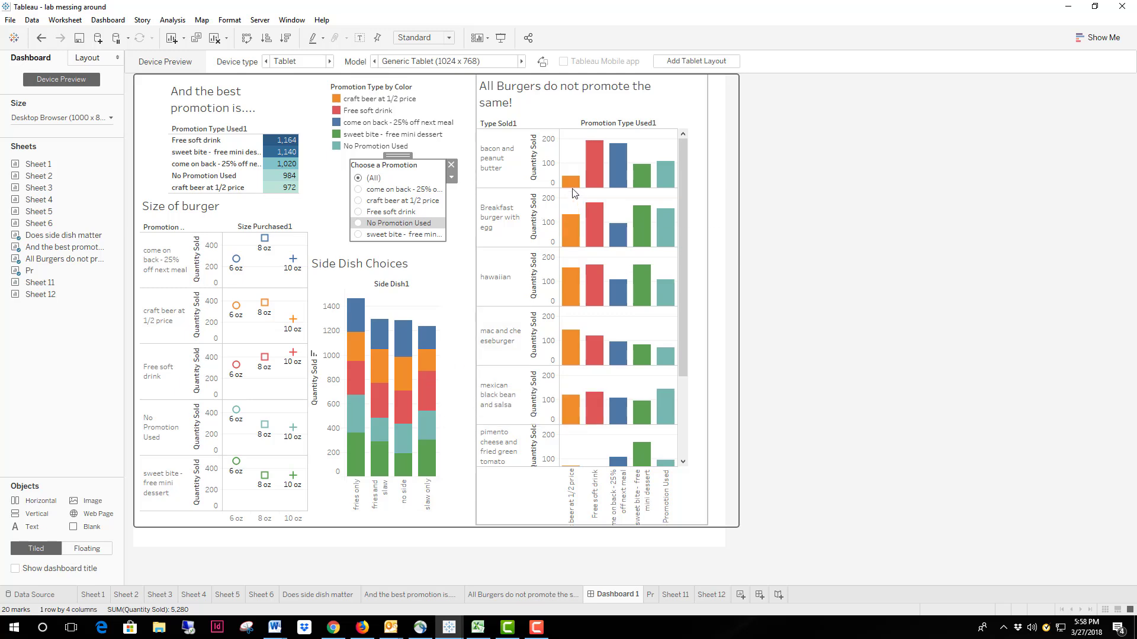
{"action": "mouse_move", "coordinate": [567, 182]}
{"action": "mouse_move", "coordinate": [380, 366]}
- View the dashboard filtered to each single promotion in turn, from come on back to sweet bite, and return the filter to all promotions
{"action": "left_click", "coordinate": [359, 189]}
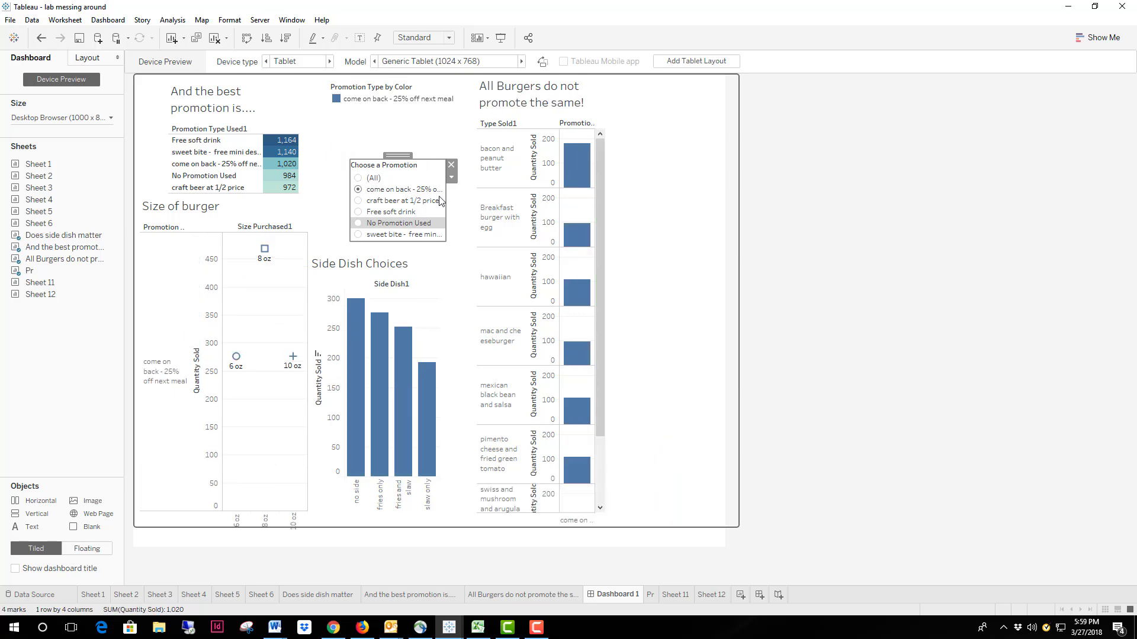
{"action": "left_click", "coordinate": [358, 201]}
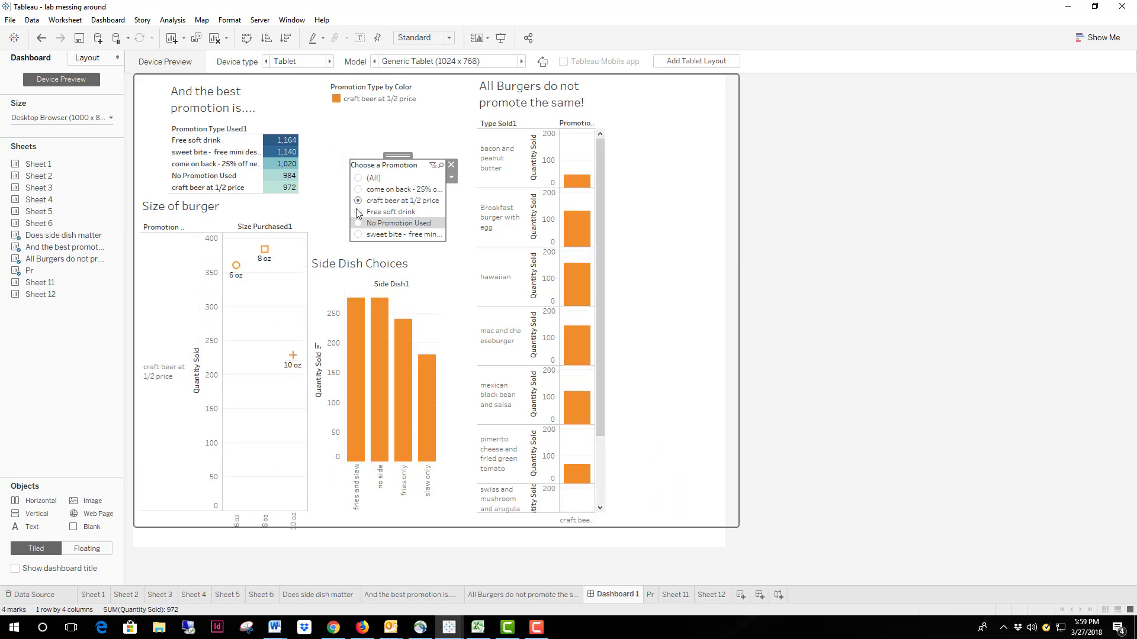
{"action": "left_click", "coordinate": [359, 213]}
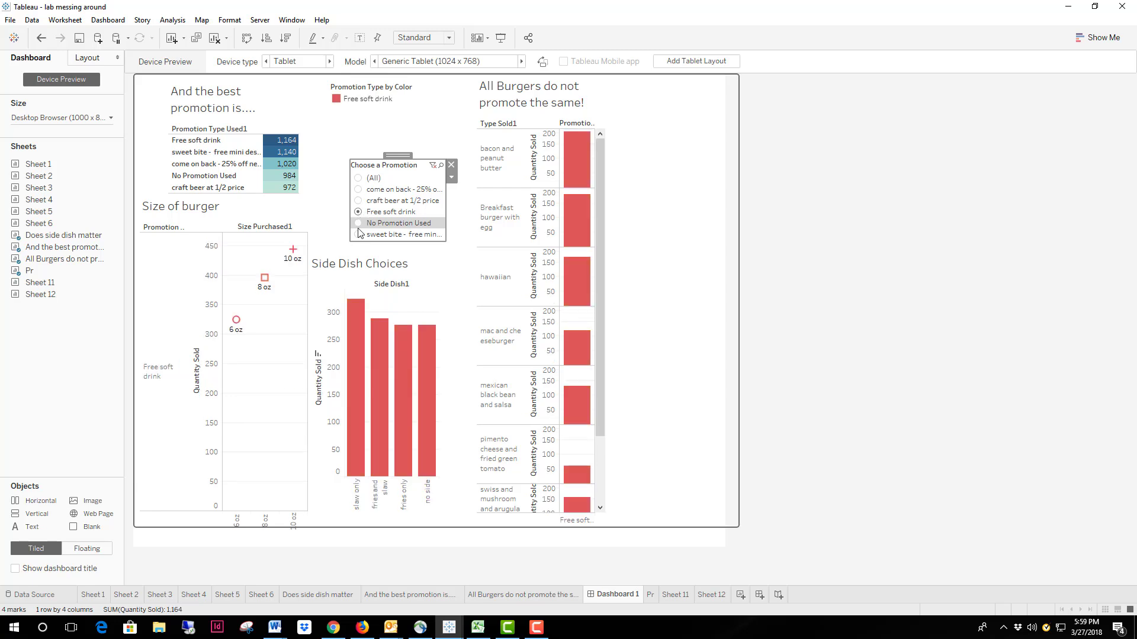
{"action": "left_click", "coordinate": [359, 224]}
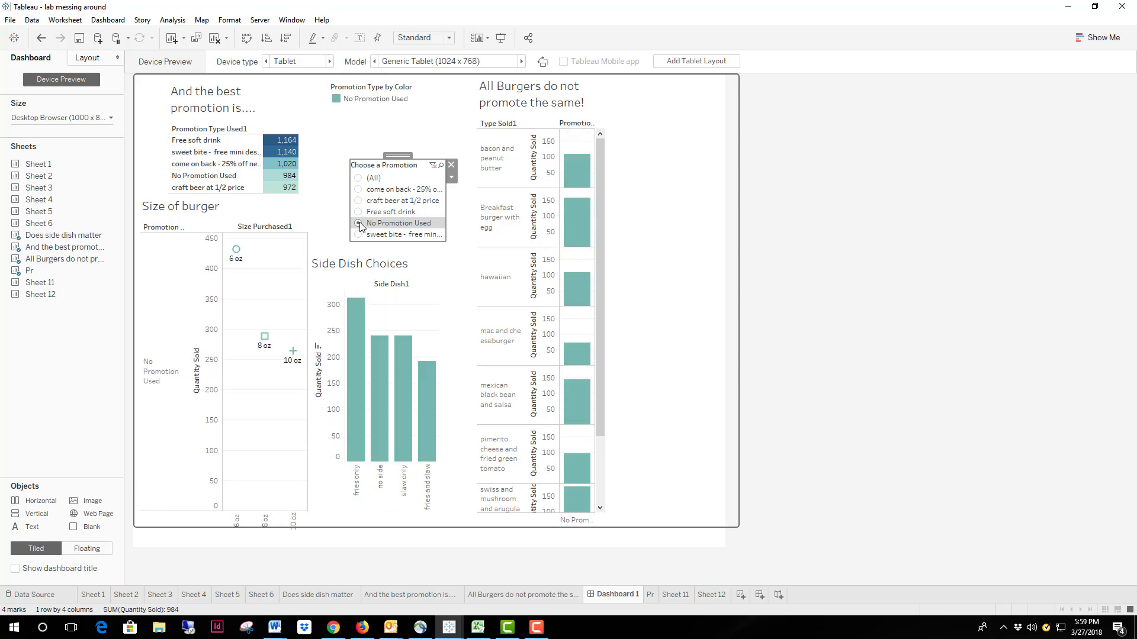
{"action": "left_click", "coordinate": [359, 235]}
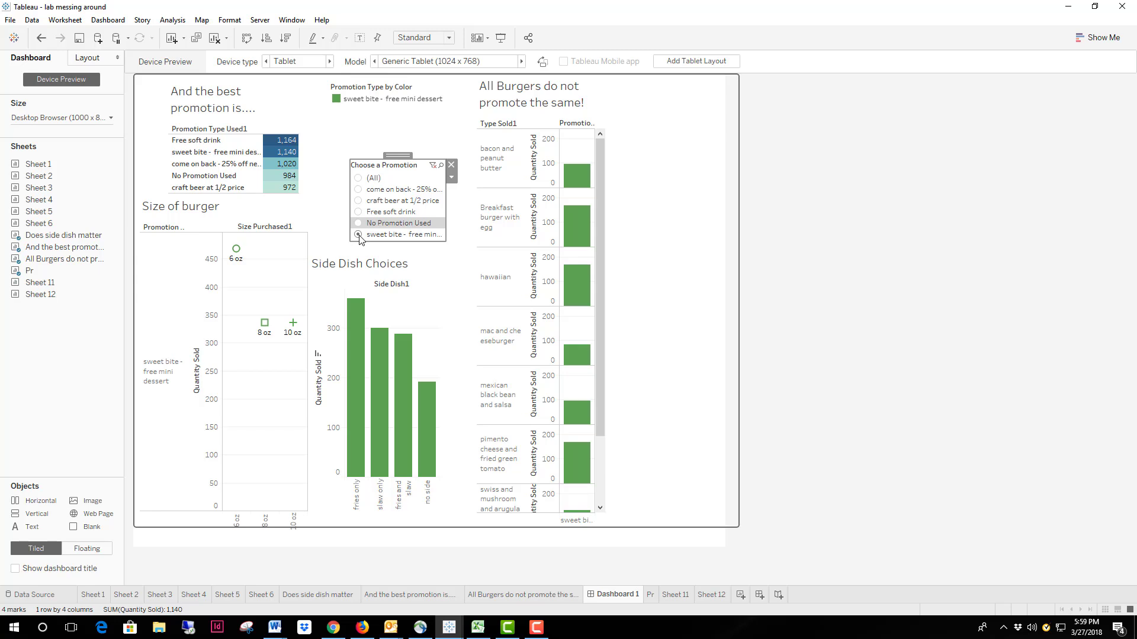
{"action": "left_click", "coordinate": [359, 178]}
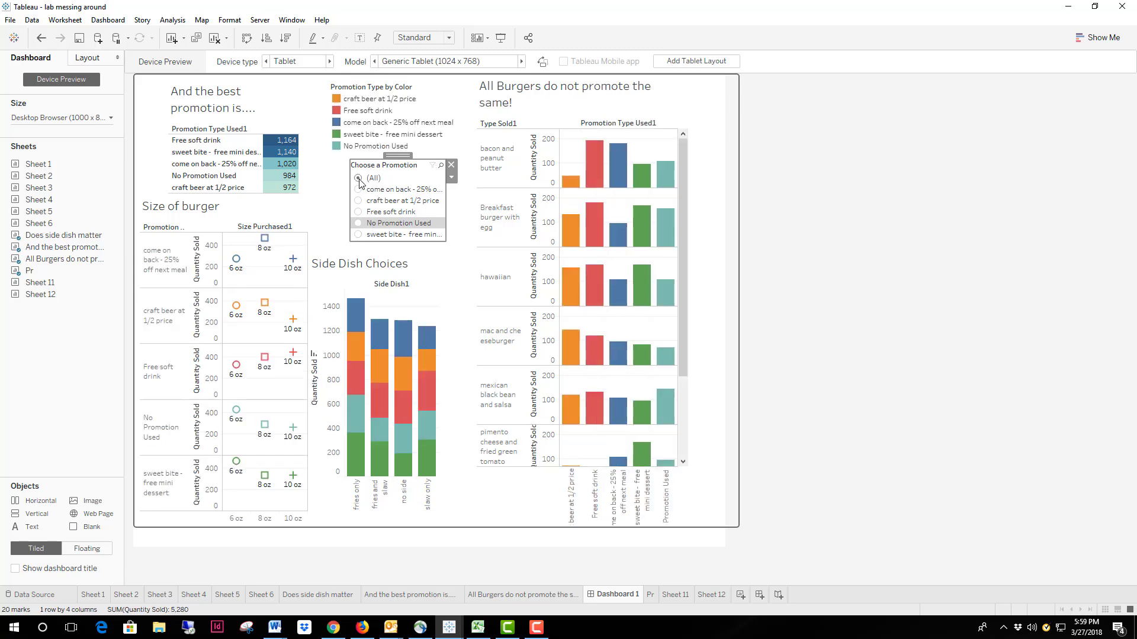